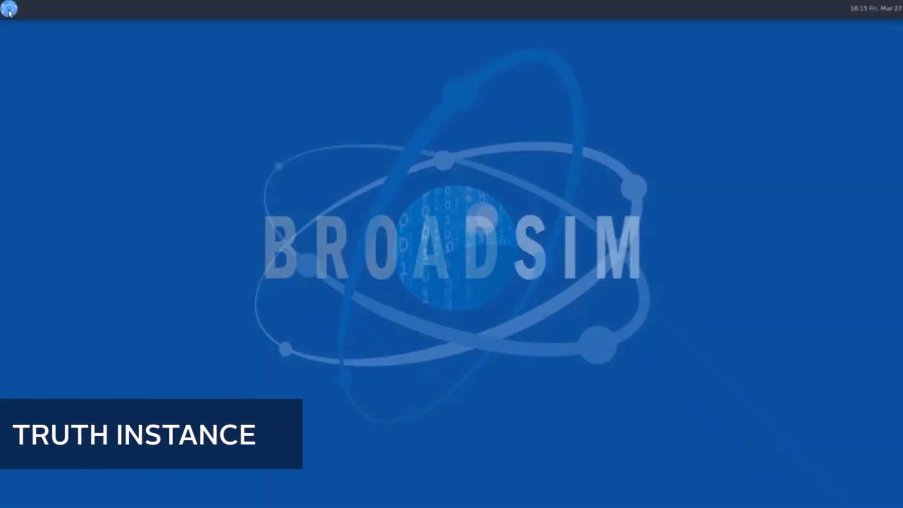
# - Launch Skydel as the truth instance and add four DTA-2115B radio outputs
pyautogui.click(10, 9)
pyautogui.click(19, 29)
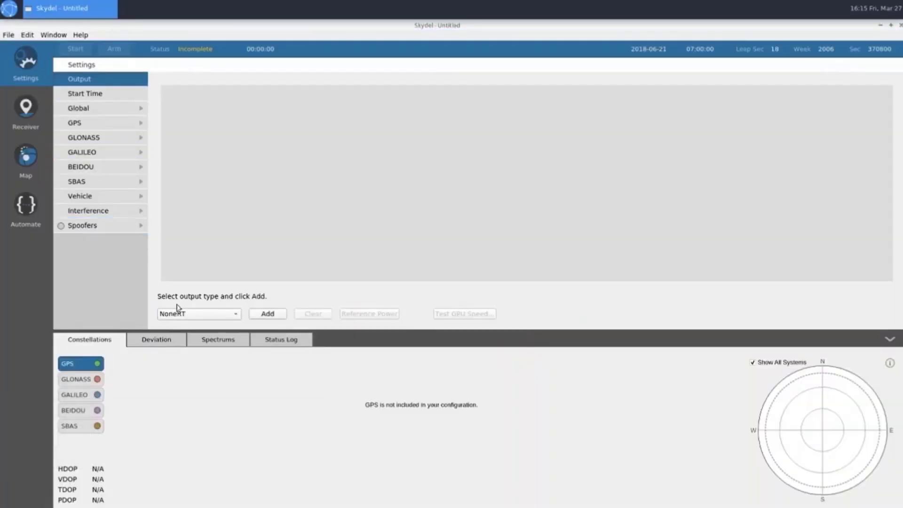
pyautogui.click(182, 313)
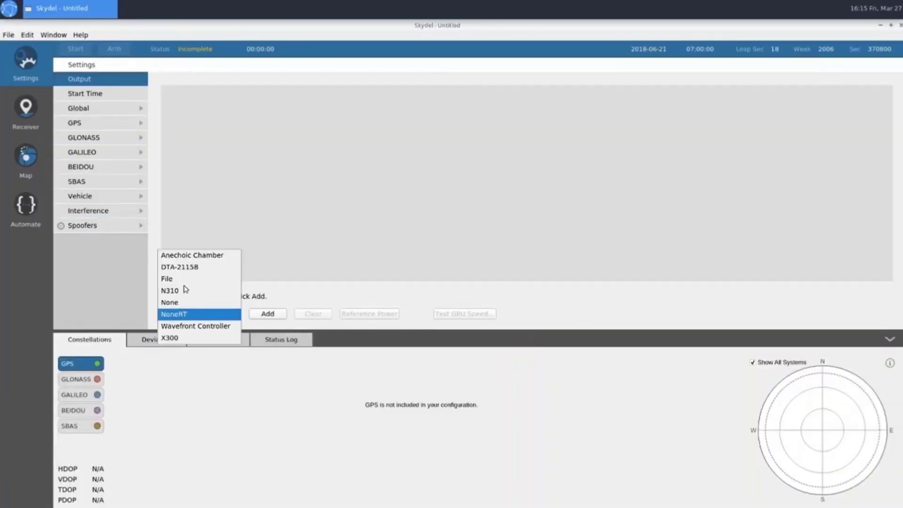
pyautogui.click(188, 271)
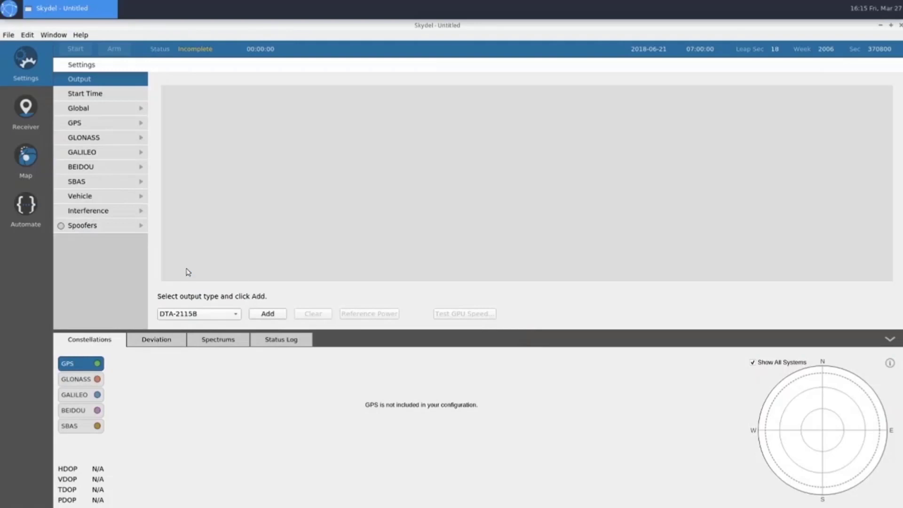
pyautogui.click(263, 314)
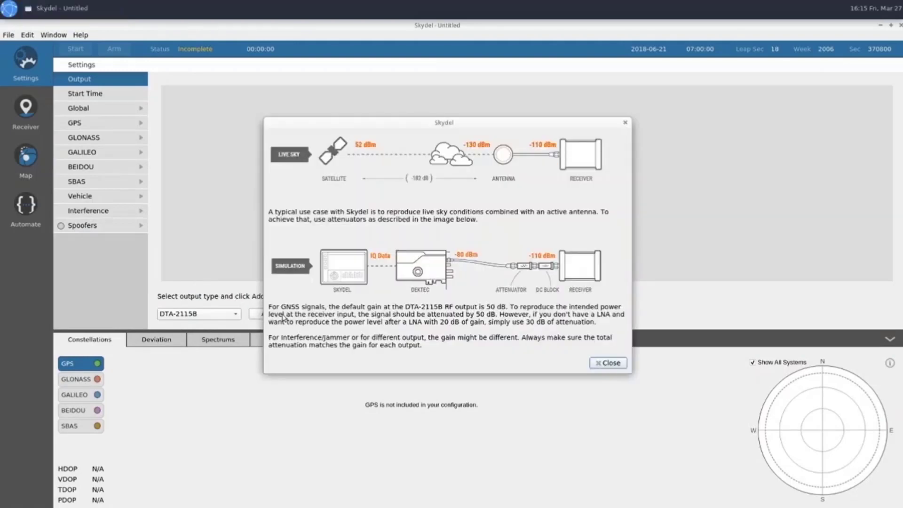
pyautogui.click(596, 365)
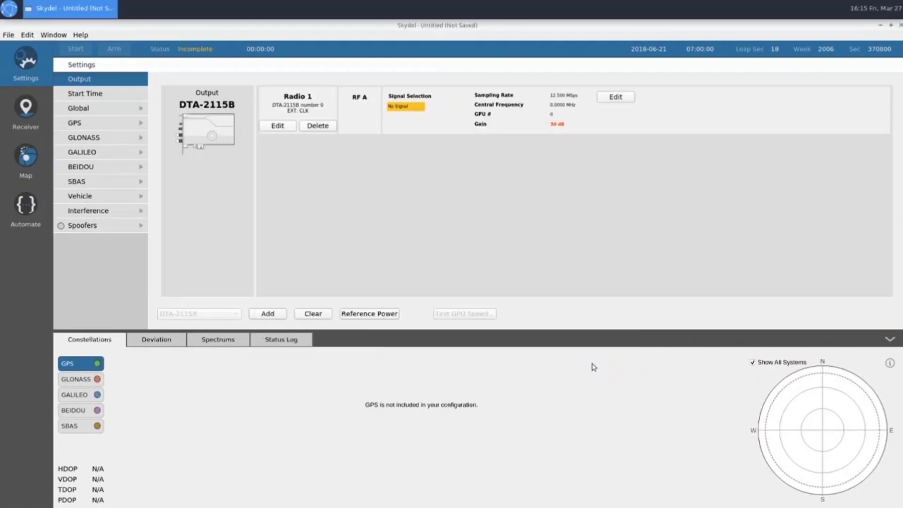
pyautogui.click(277, 314)
pyautogui.click(278, 314)
pyautogui.click(277, 314)
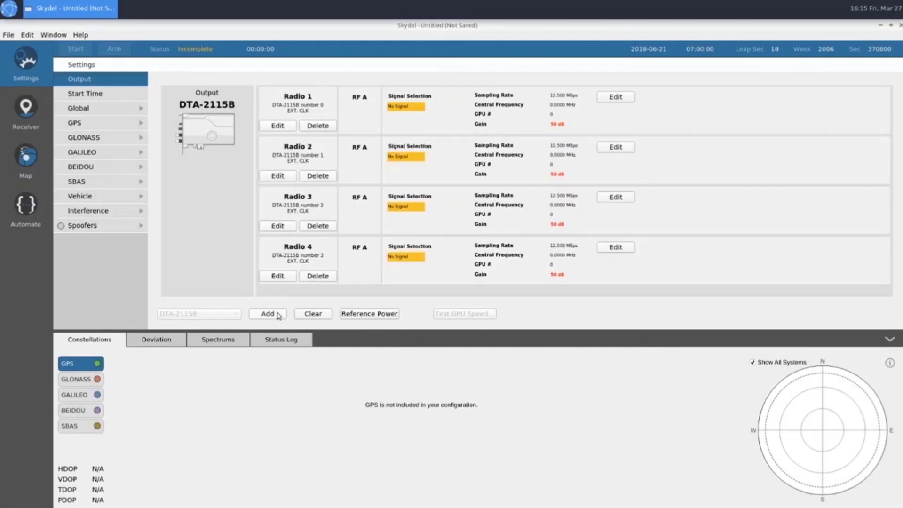
# - Set Radio 1 to broadcast GPS L1 C/A and Galileo E1
pyautogui.click(615, 97)
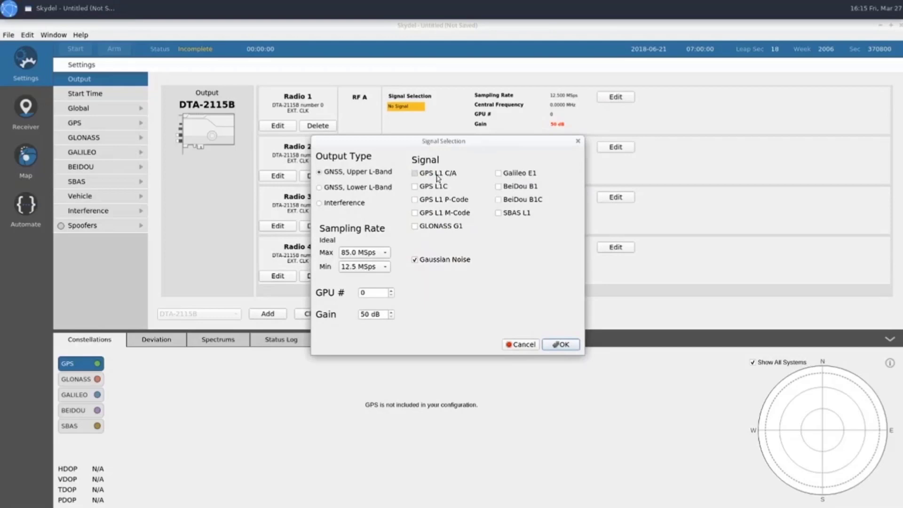
pyautogui.click(437, 178)
pyautogui.click(561, 345)
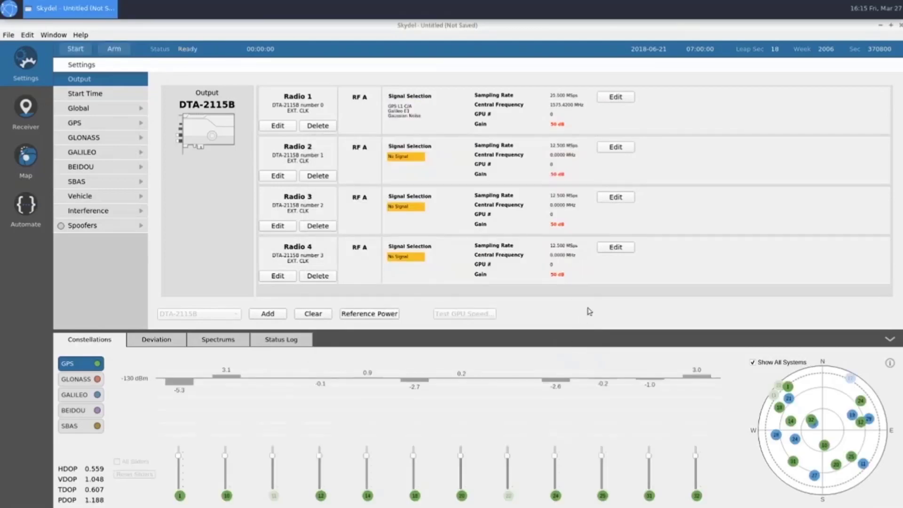
# - Make Radio 3 an interference output targeting the GPS L1 C/A and Galileo E1 bands
pyautogui.click(619, 199)
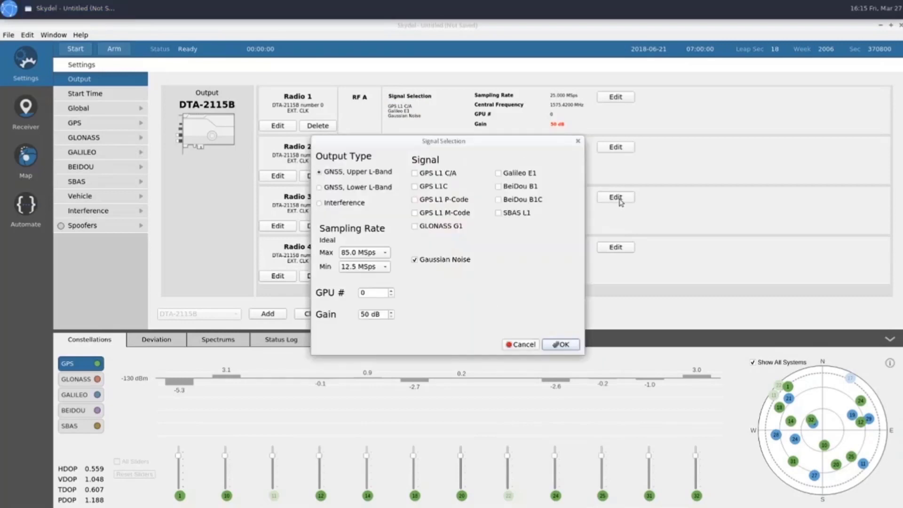
pyautogui.click(361, 205)
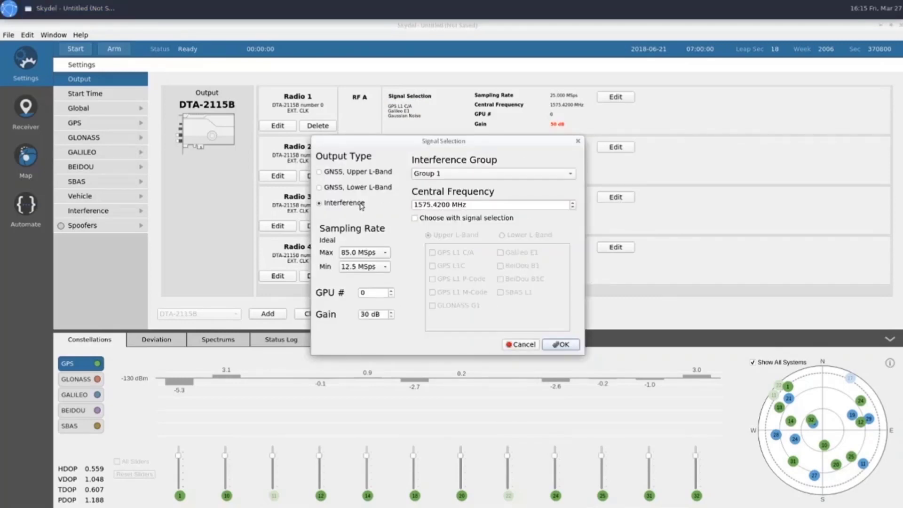
pyautogui.click(415, 219)
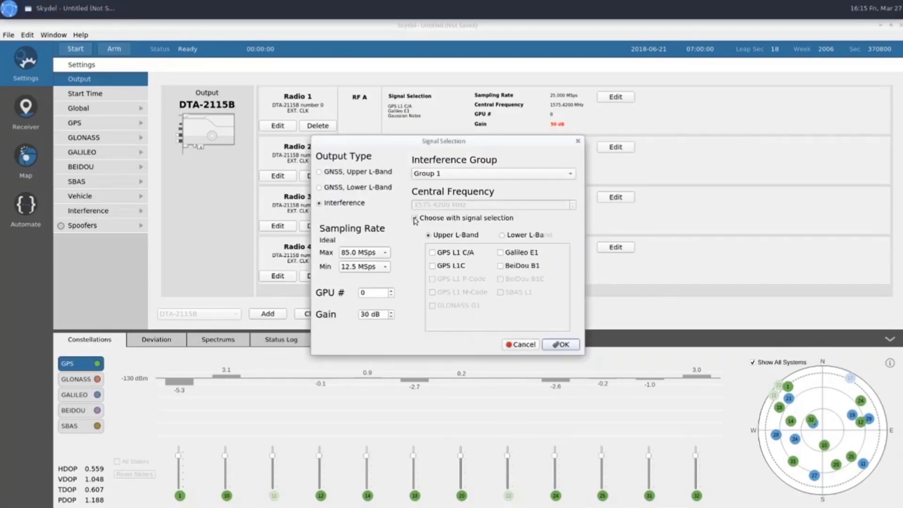
pyautogui.click(432, 254)
pyautogui.click(501, 255)
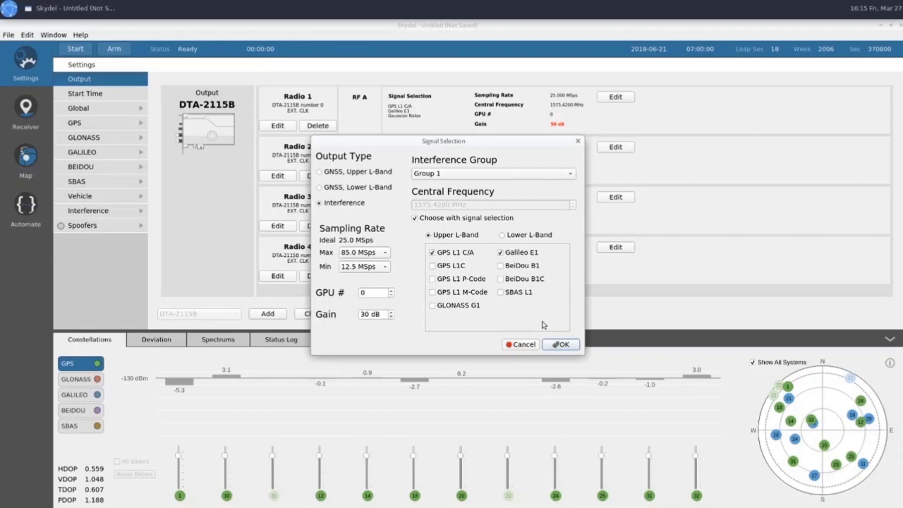
pyautogui.click(560, 345)
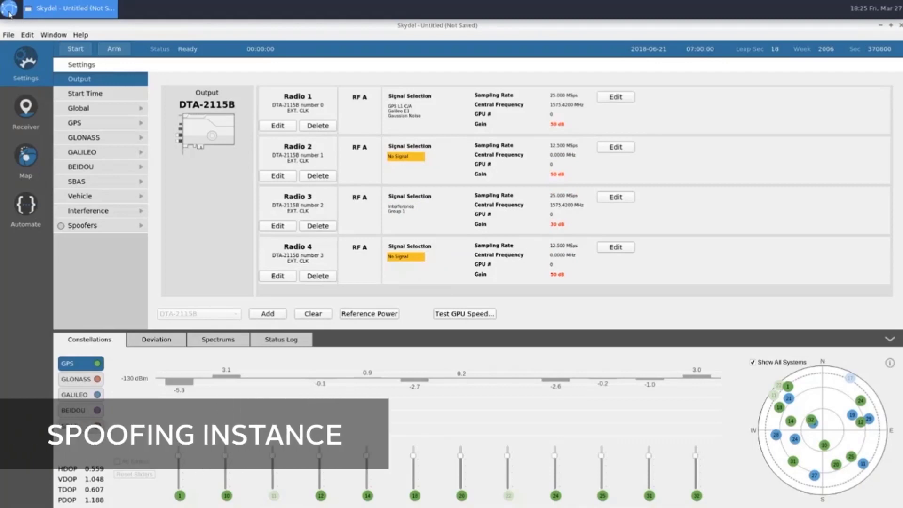
# - Check the Skydel Spoofer Instance Editor settings and close them unchanged
pyautogui.click(9, 8)
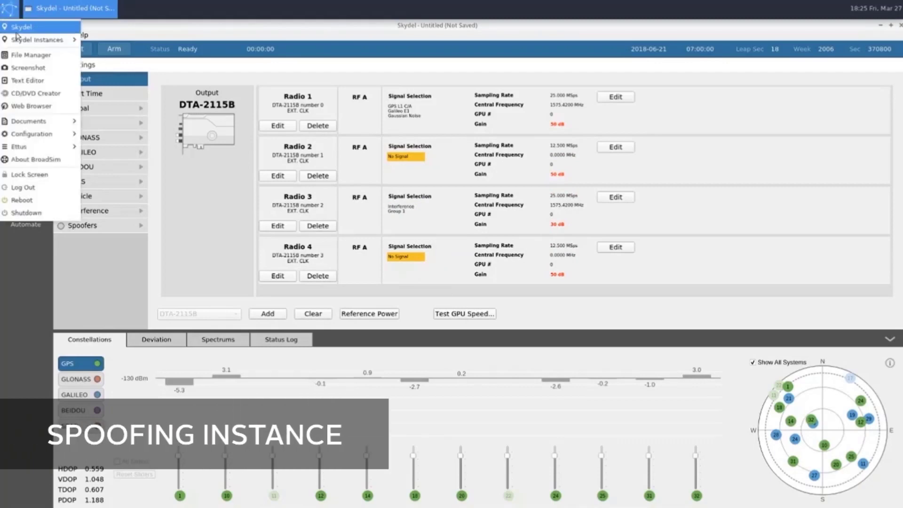
pyautogui.moveTo(31, 134)
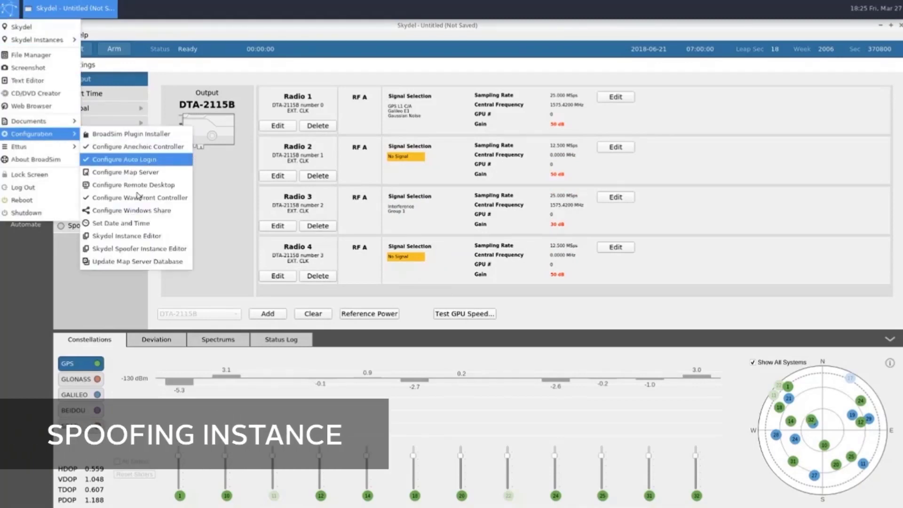
pyautogui.click(133, 249)
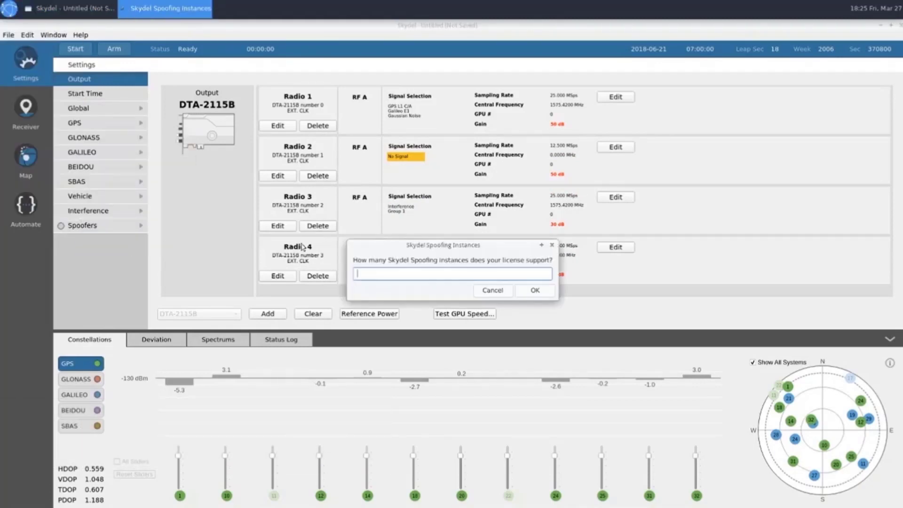
pyautogui.click(481, 293)
# - Launch Skydel Spoofer Instance 1 with Spoofer as its output type
pyautogui.click(11, 10)
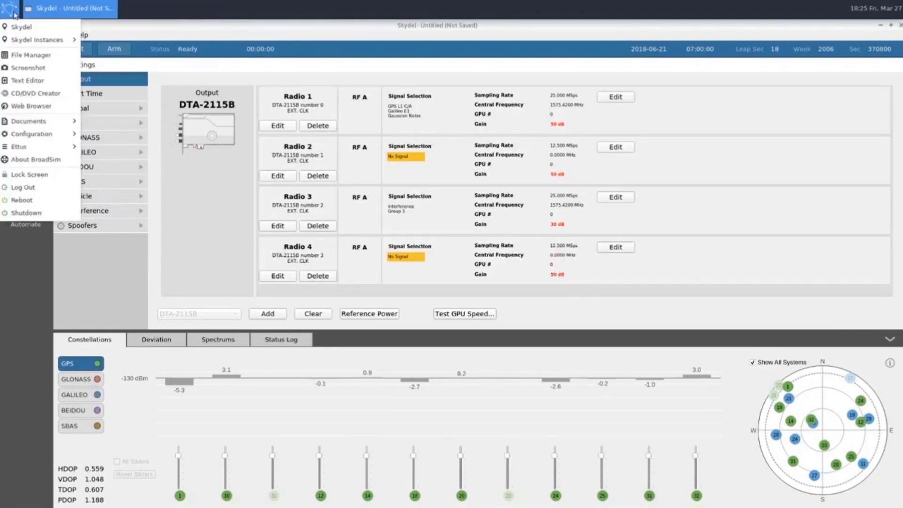
pyautogui.moveTo(20, 41)
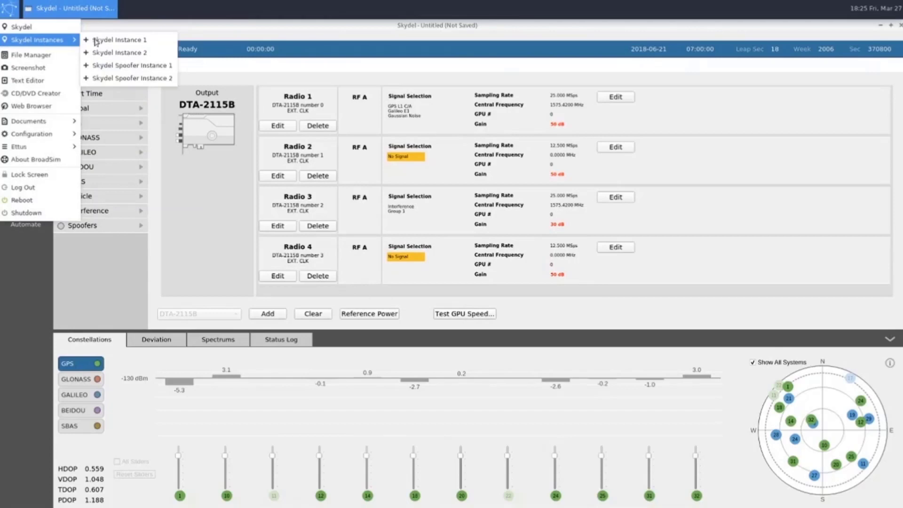
pyautogui.click(105, 70)
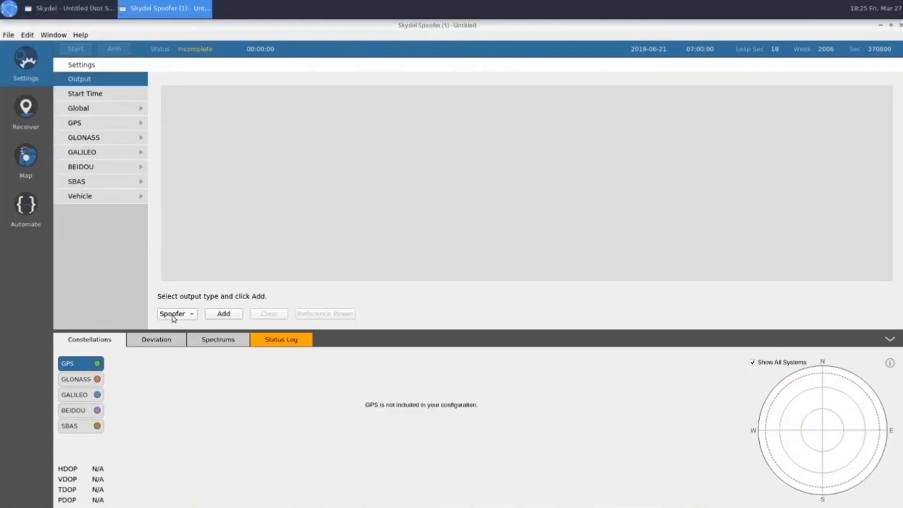
pyautogui.click(173, 318)
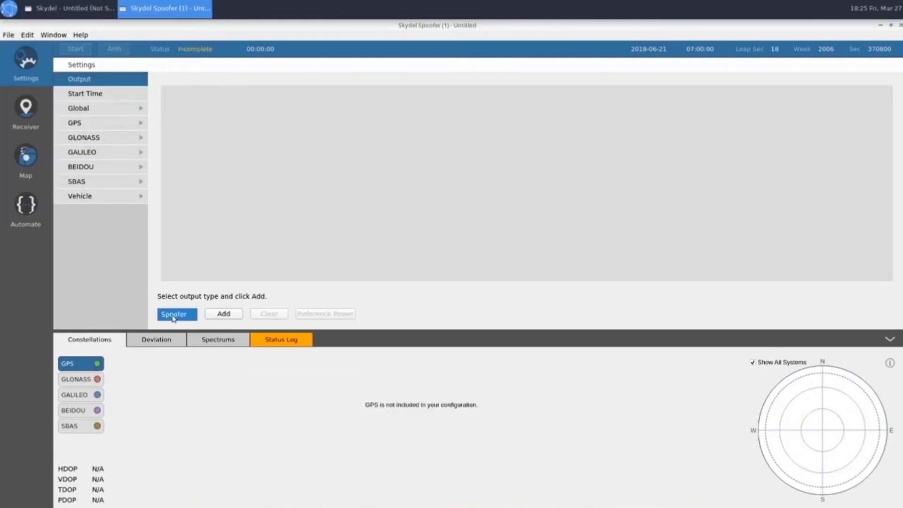
# - Add spoofer Output 1 in Group 1 transmitting GPS L1 C/A and Galileo E1
pyautogui.click(223, 315)
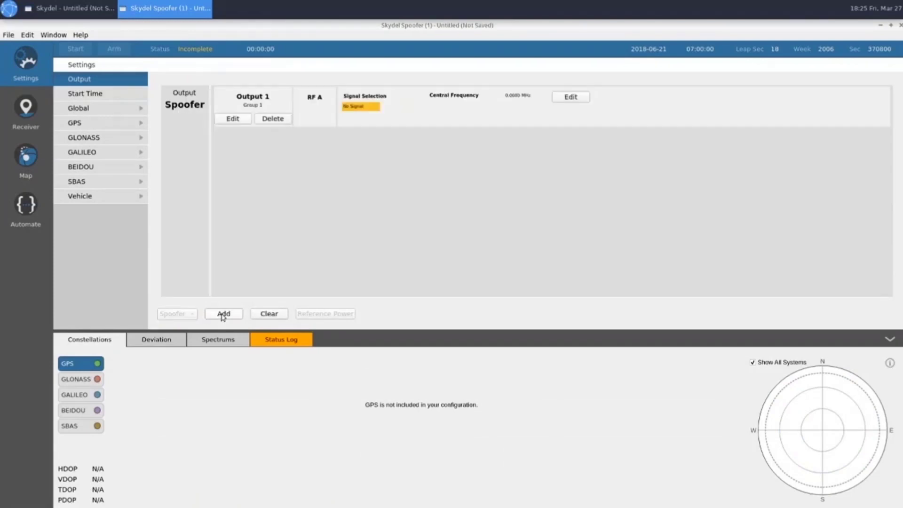
pyautogui.click(246, 120)
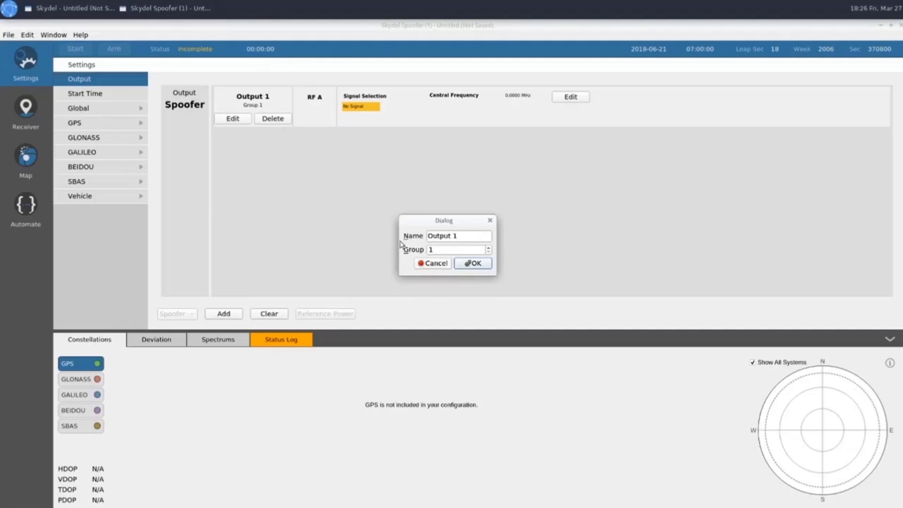
pyautogui.click(467, 263)
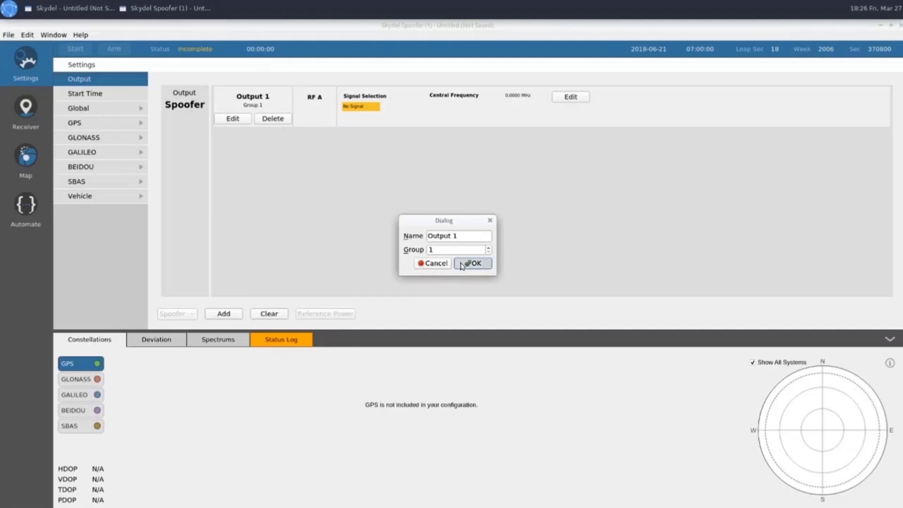
pyautogui.click(570, 97)
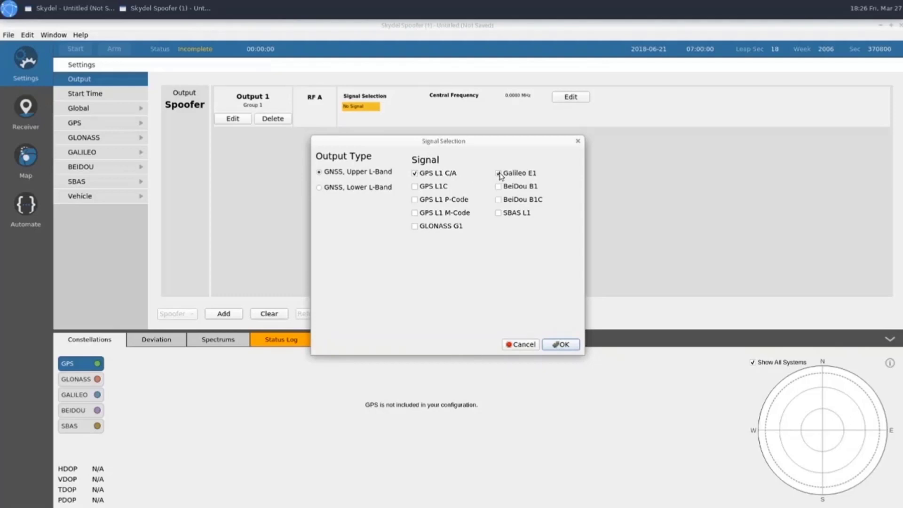
pyautogui.click(560, 344)
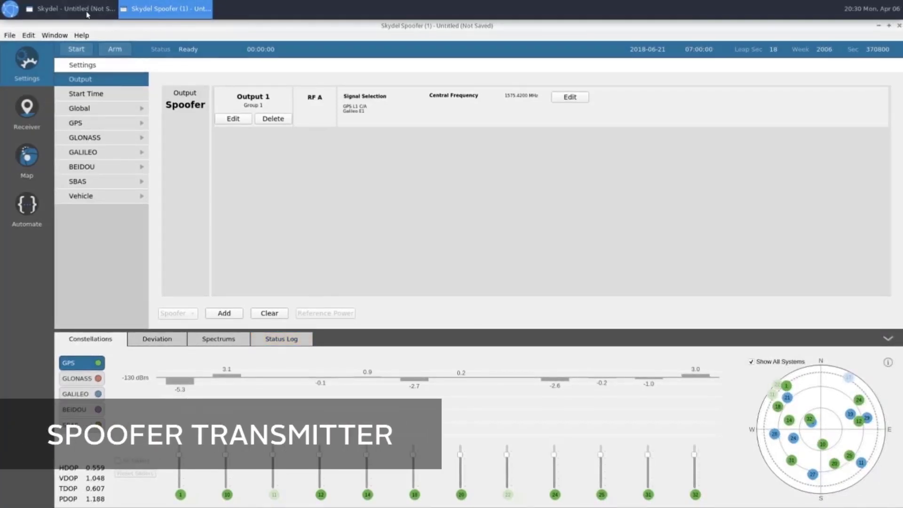
# - In the main Skydel window, add Spoofer 1 and open its settings
pyautogui.click(70, 11)
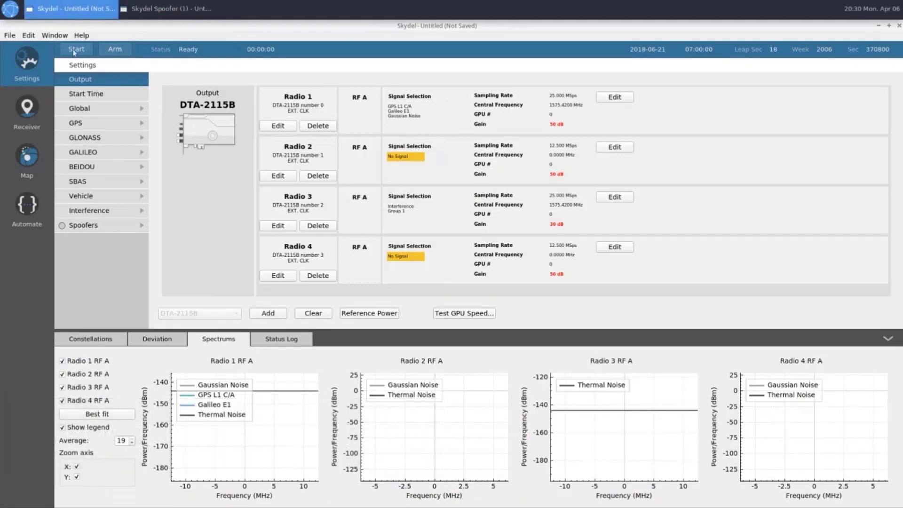
pyautogui.click(91, 226)
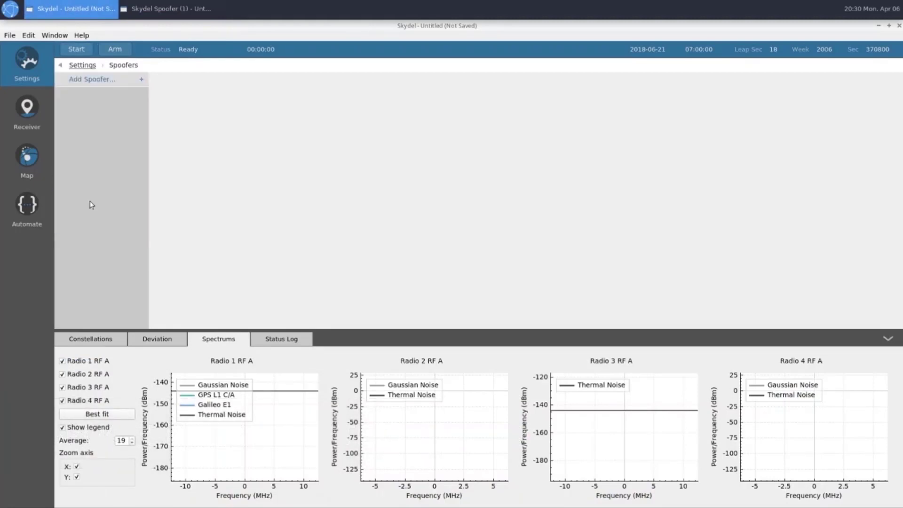
pyautogui.click(99, 81)
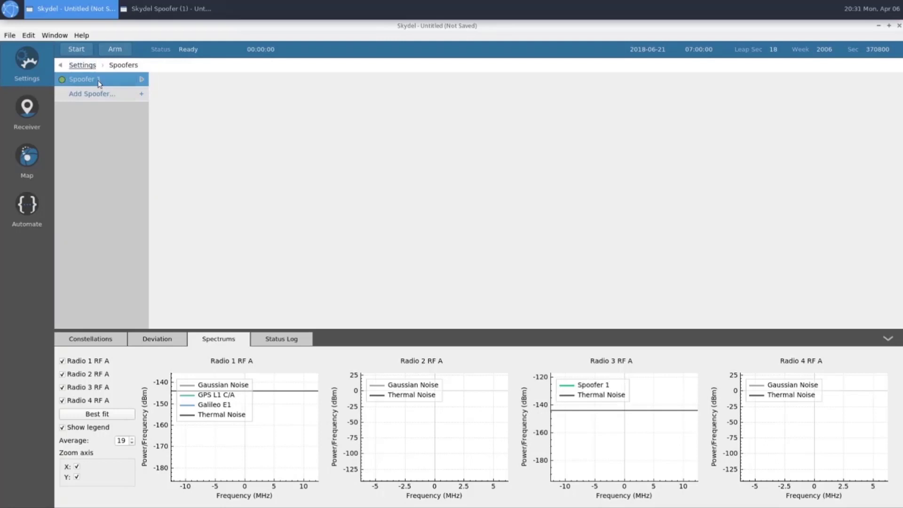
pyautogui.click(99, 84)
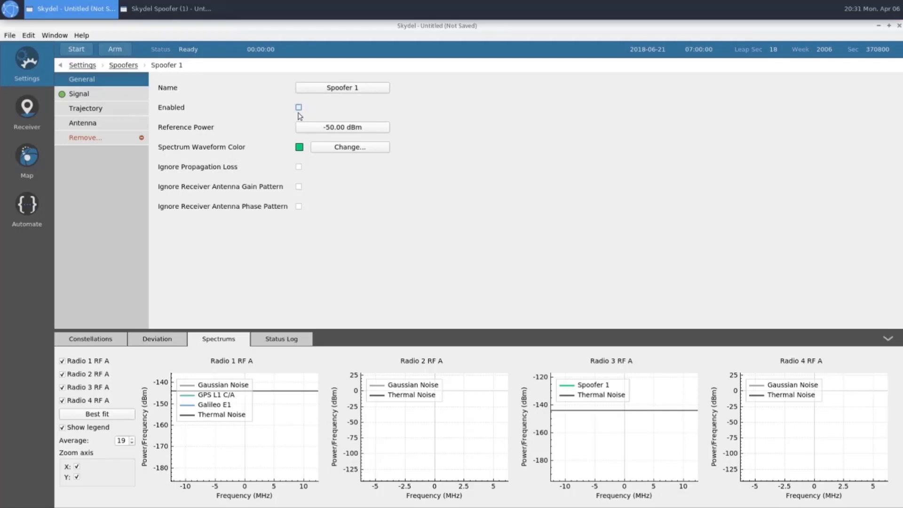
# - Set Spoofer 1's reference power to 2.00 dBm and view its signal connection to Radio 3
pyautogui.click(312, 131)
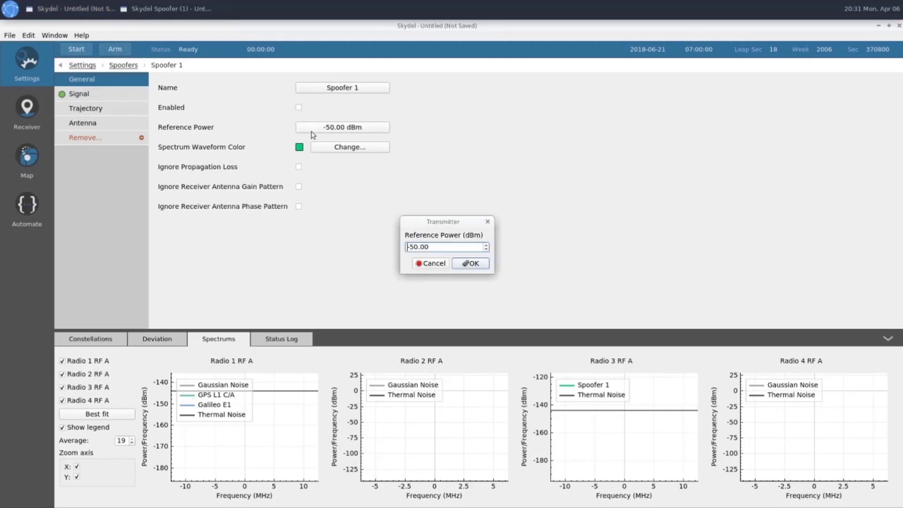
pyautogui.press('Delete')
pyautogui.press('Delete')
pyautogui.write('2')
pyautogui.press('Return')
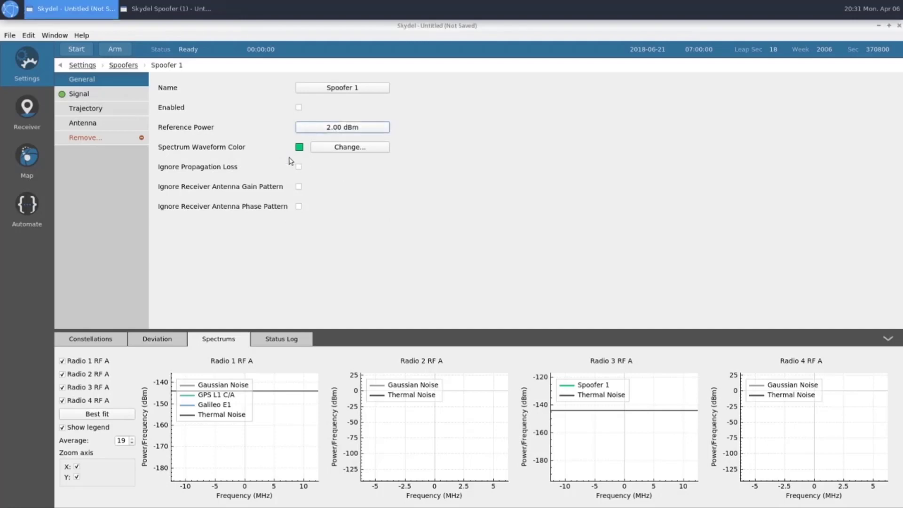
pyautogui.click(107, 95)
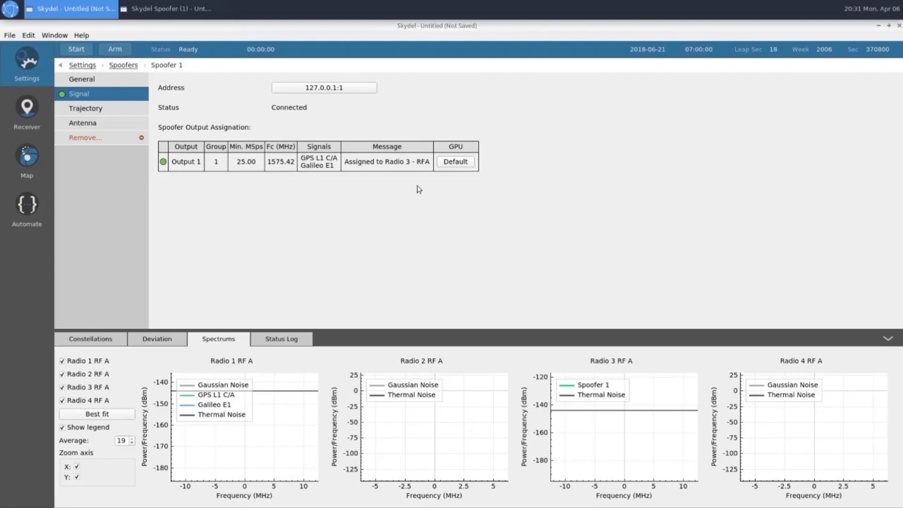
# - Fix Spoofer 1 at latitude 37.80188803°, longitude -122.51448154° near San Francisco
pyautogui.click(99, 111)
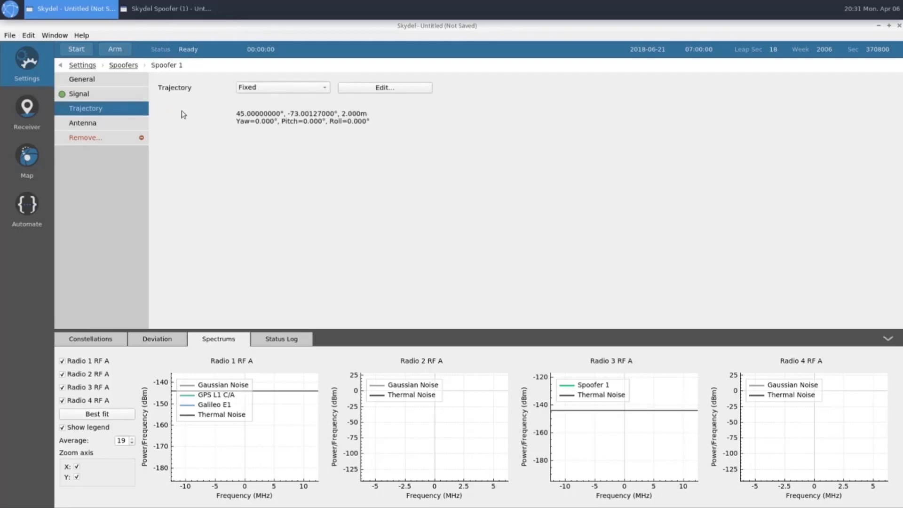
pyautogui.click(263, 88)
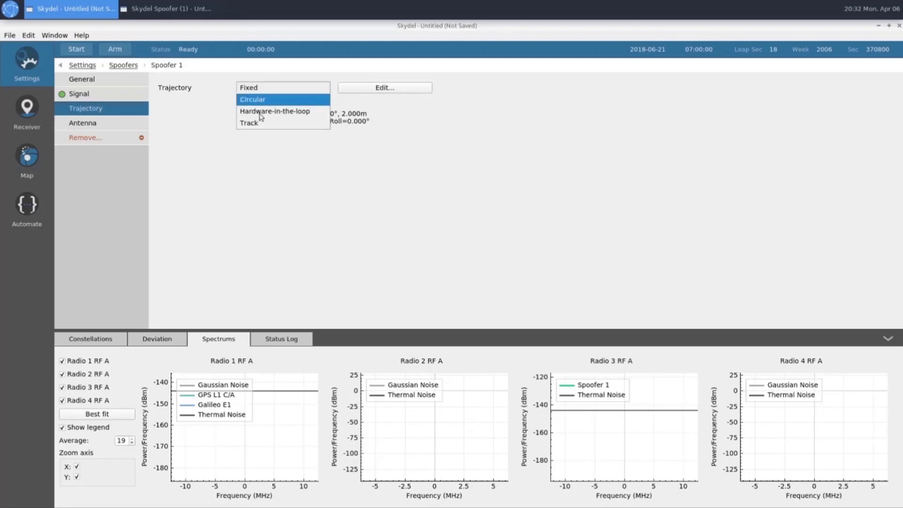
pyautogui.click(274, 173)
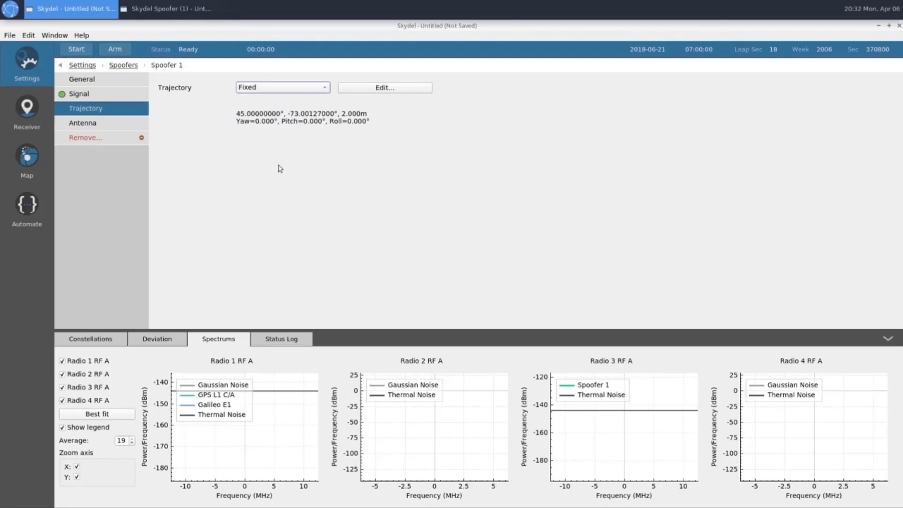
pyautogui.click(394, 88)
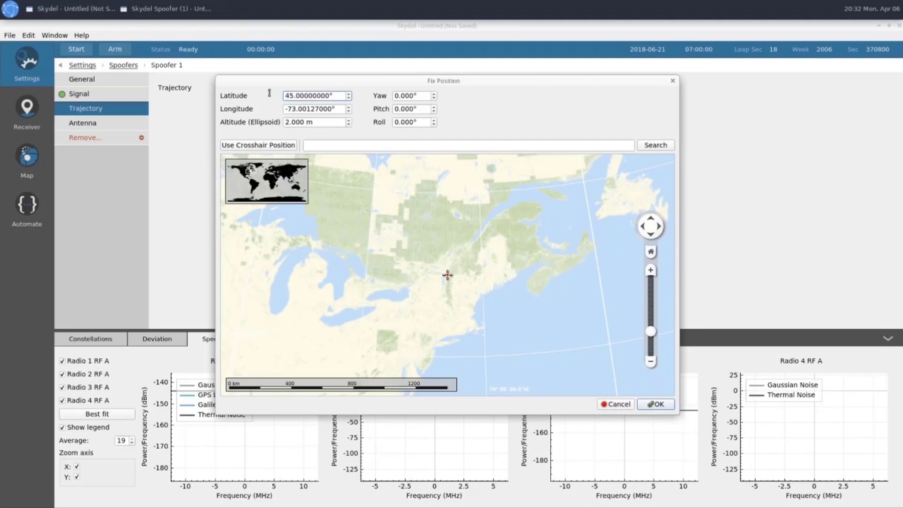
pyautogui.write('37')
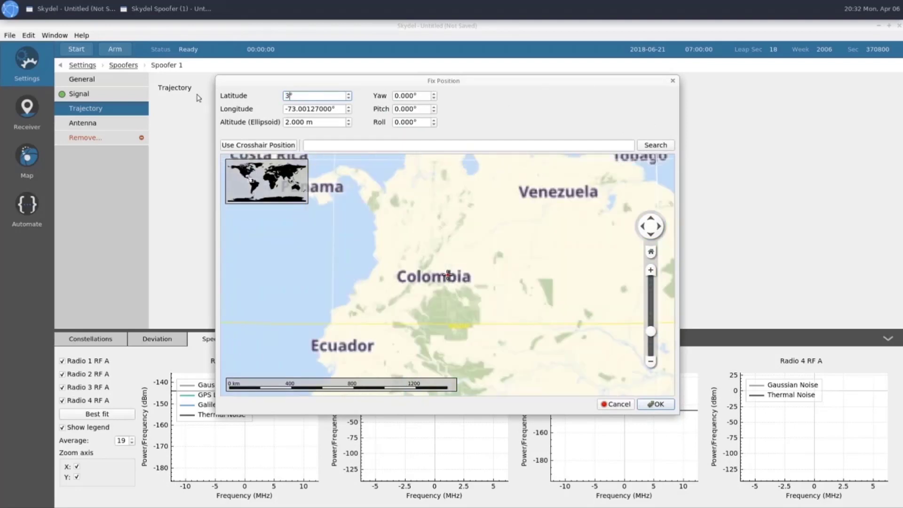
pyautogui.write('.8018880')
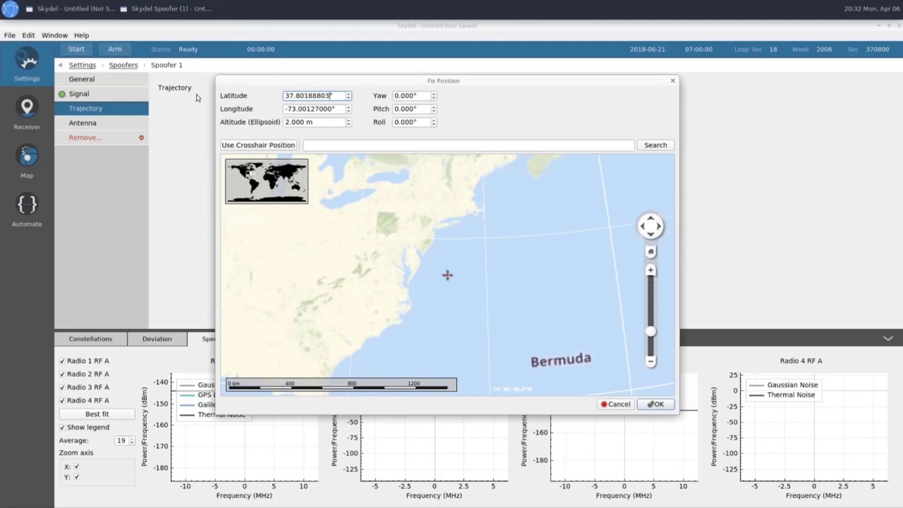
pyautogui.moveTo(338, 108); pyautogui.dragTo(254, 109)
pyautogui.write('-122')
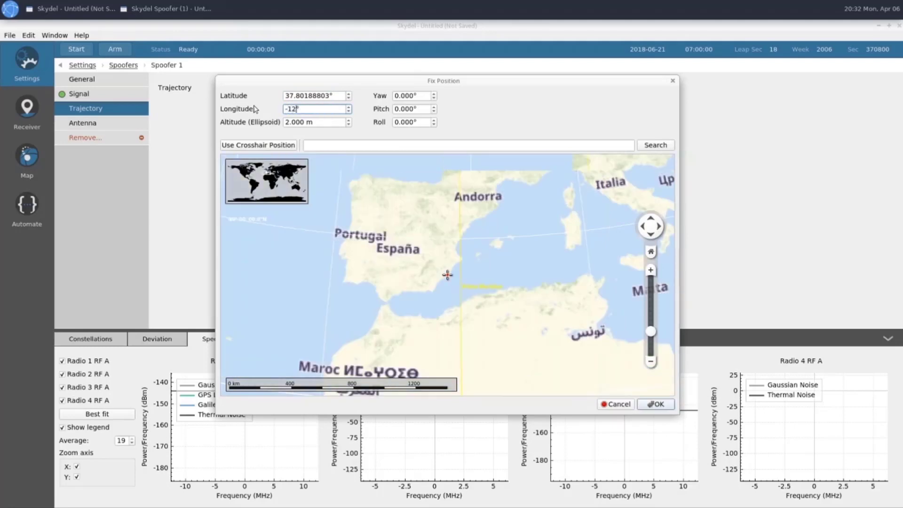
pyautogui.write('.51448154')
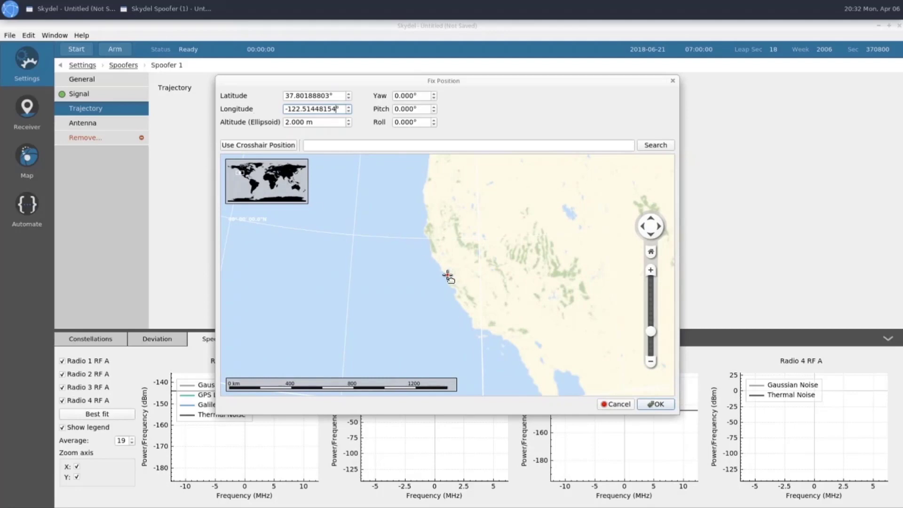
pyautogui.scroll(1, 446, 276)
pyautogui.scroll(3, 445, 275)
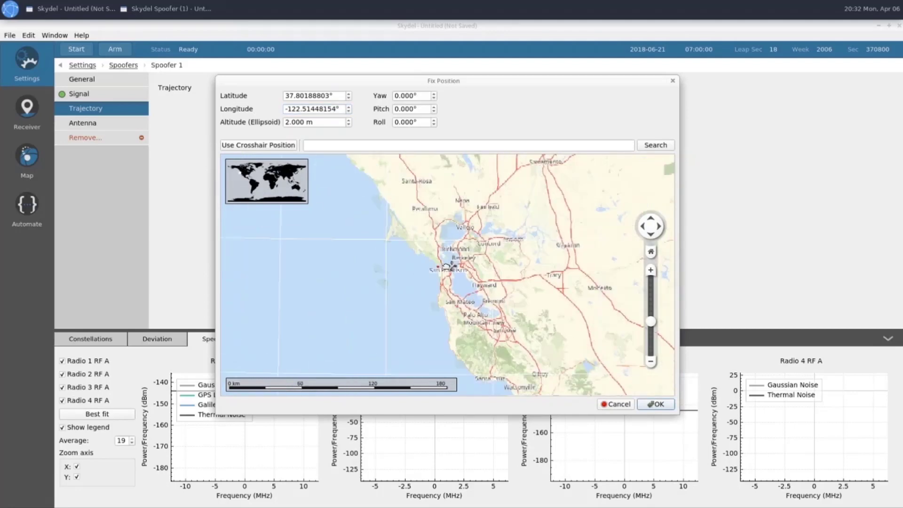
pyautogui.scroll(1, 442, 267)
pyautogui.scroll(1, 439, 266)
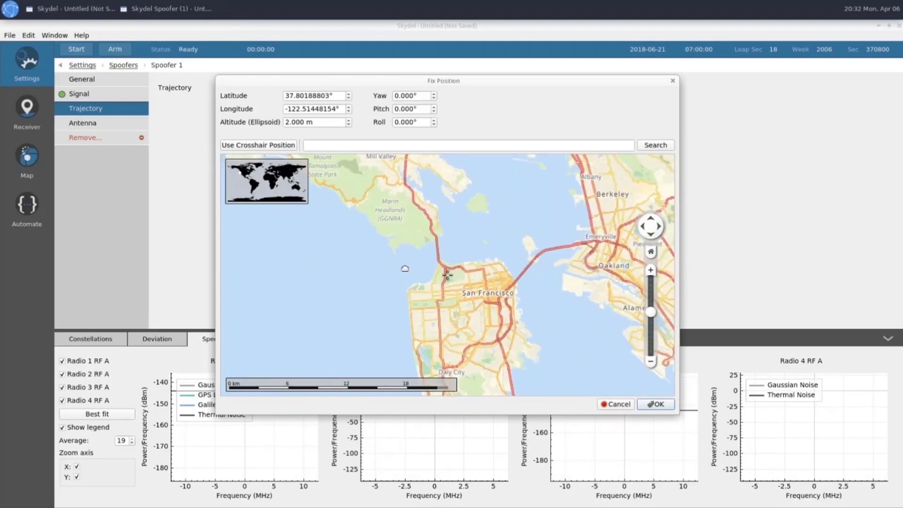
pyautogui.click(655, 408)
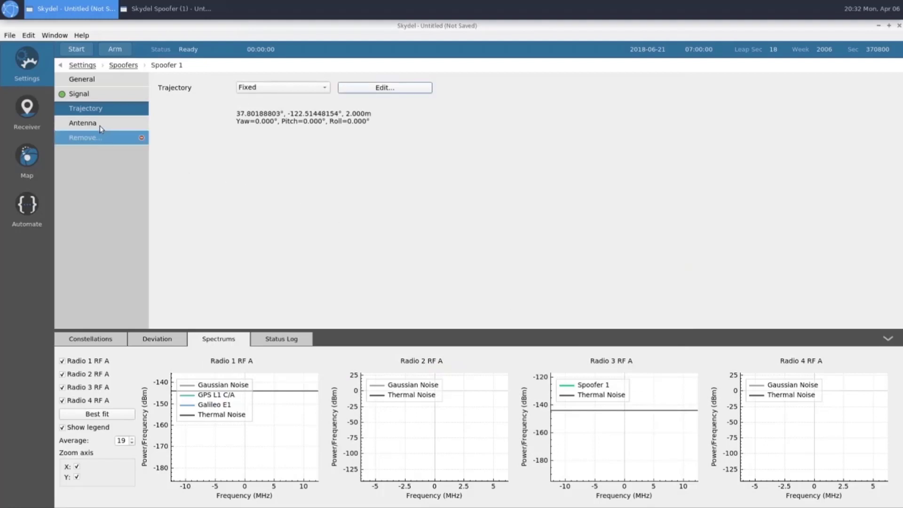
pyautogui.click(87, 124)
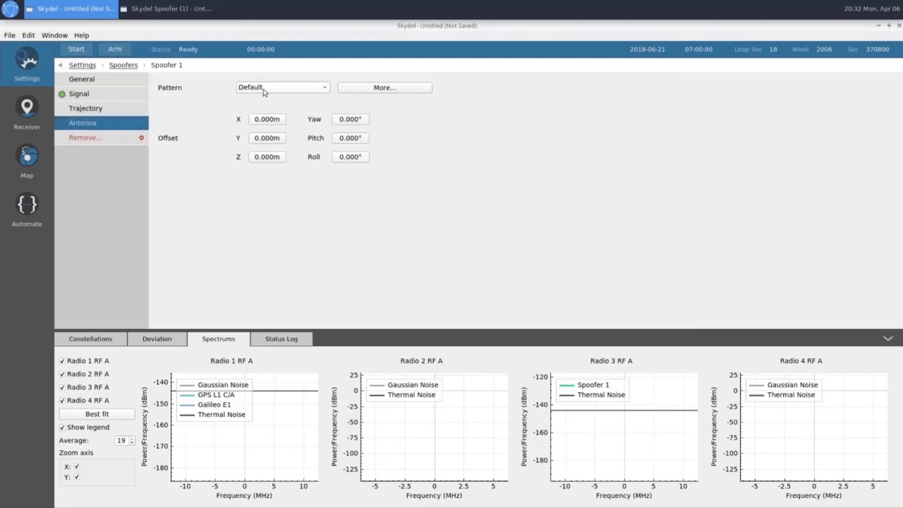
# - Inspect Spoofer 1's default antenna gain heatmap, close it, and return to General settings
pyautogui.click(360, 88)
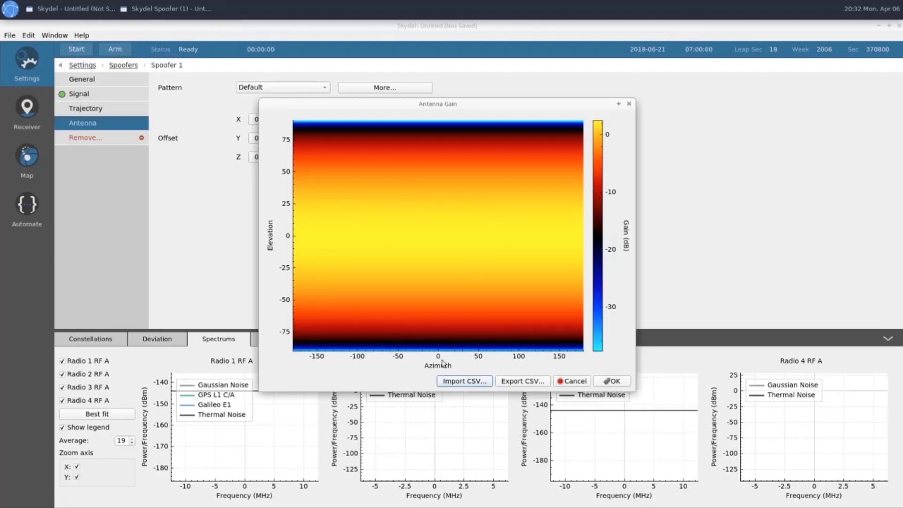
pyautogui.click(568, 382)
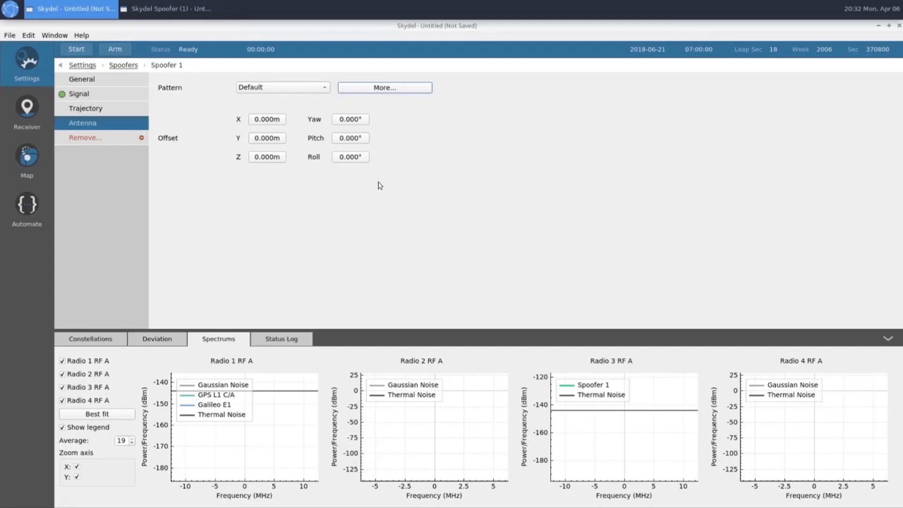
pyautogui.click(85, 83)
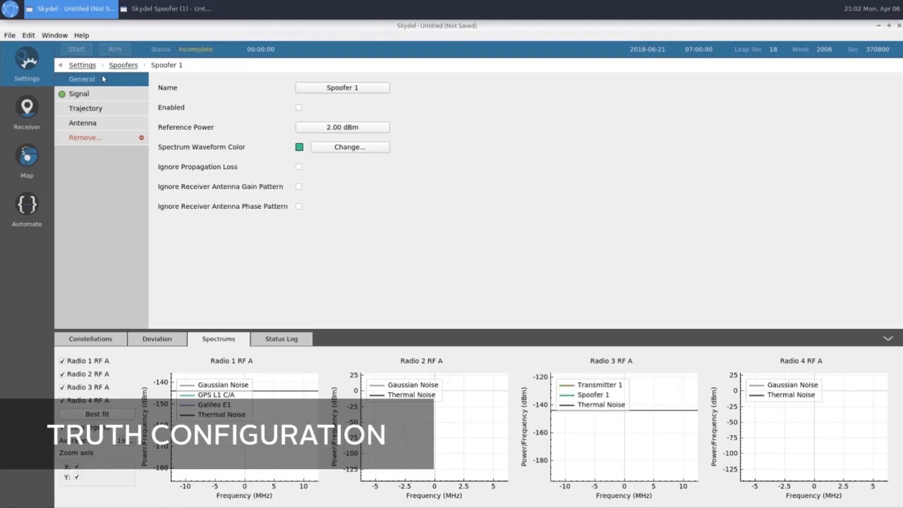
# - Add dynamic interference Transmitter 1 with 5.00 dBm reference power
pyautogui.click(84, 65)
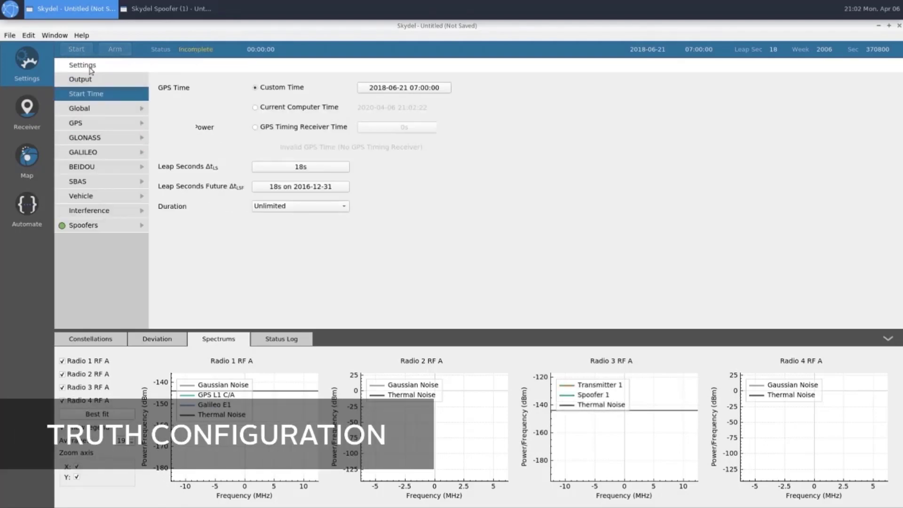
pyautogui.click(91, 212)
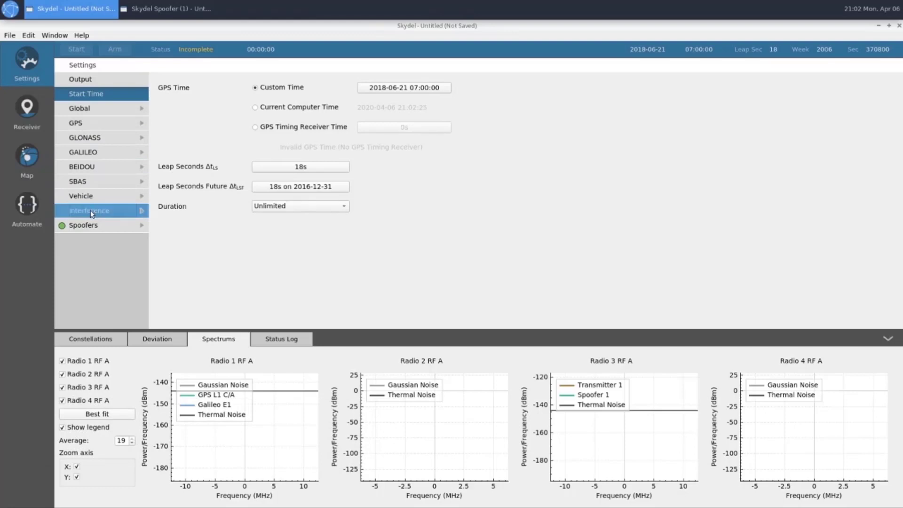
pyautogui.click(91, 211)
pyautogui.click(97, 80)
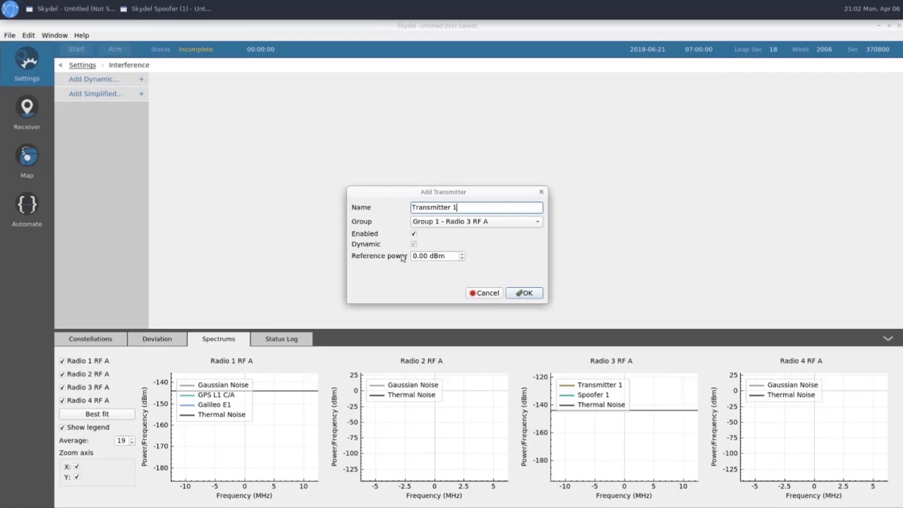
pyautogui.click(415, 257)
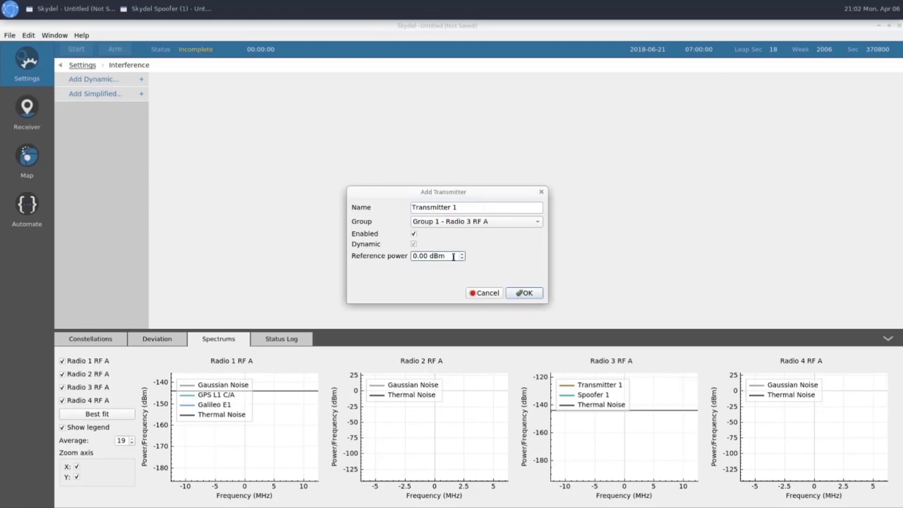
pyautogui.press('BackSpace')
pyautogui.press('BackSpace')
pyautogui.write('5')
pyautogui.click(524, 293)
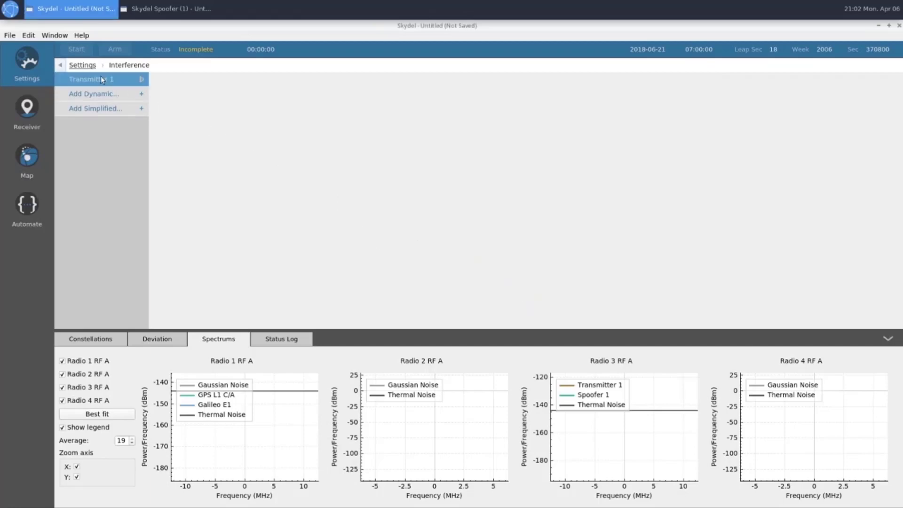
# - Give Transmitter 1 an AWGN signal at 1575.42 MHz with 3 MHz bandwidth and 0.00 dB power
pyautogui.click(99, 77)
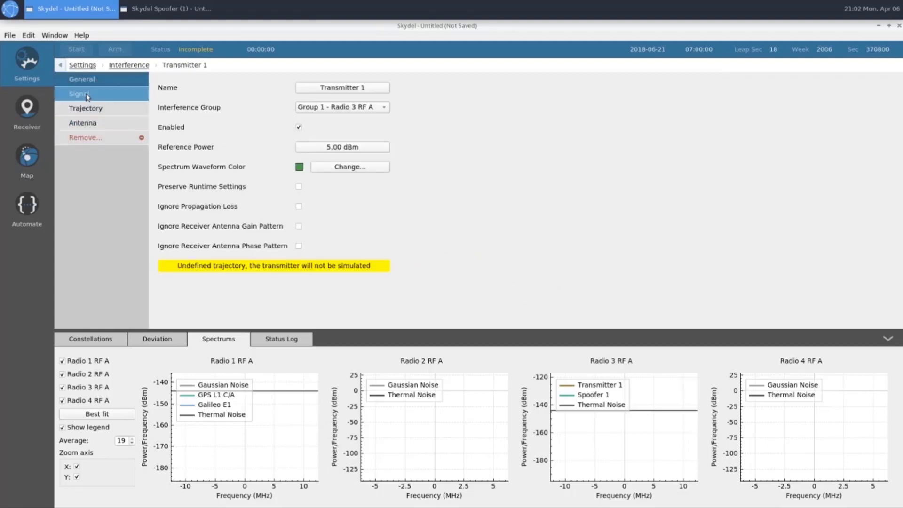
pyautogui.click(88, 94)
pyautogui.click(179, 313)
pyautogui.click(178, 385)
pyautogui.click(437, 273)
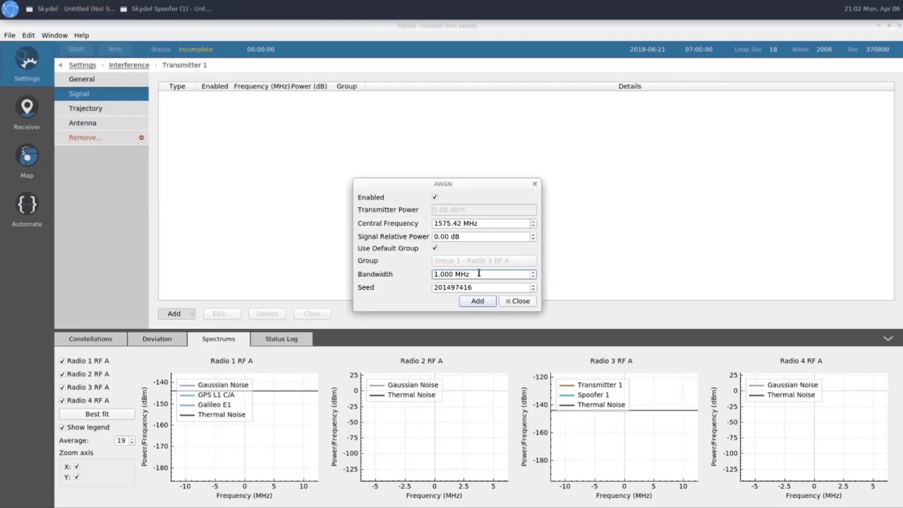
pyautogui.press('BackSpace')
pyautogui.write('3')
pyautogui.click(478, 303)
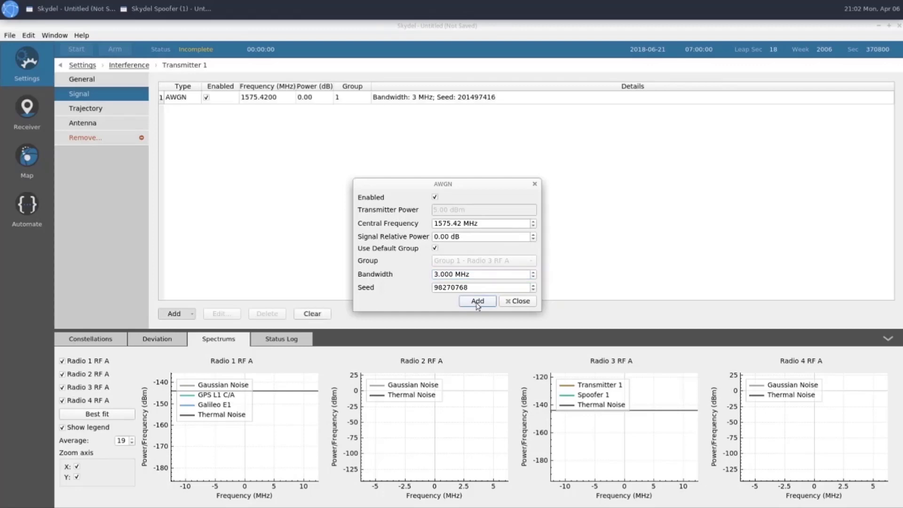
pyautogui.click(509, 305)
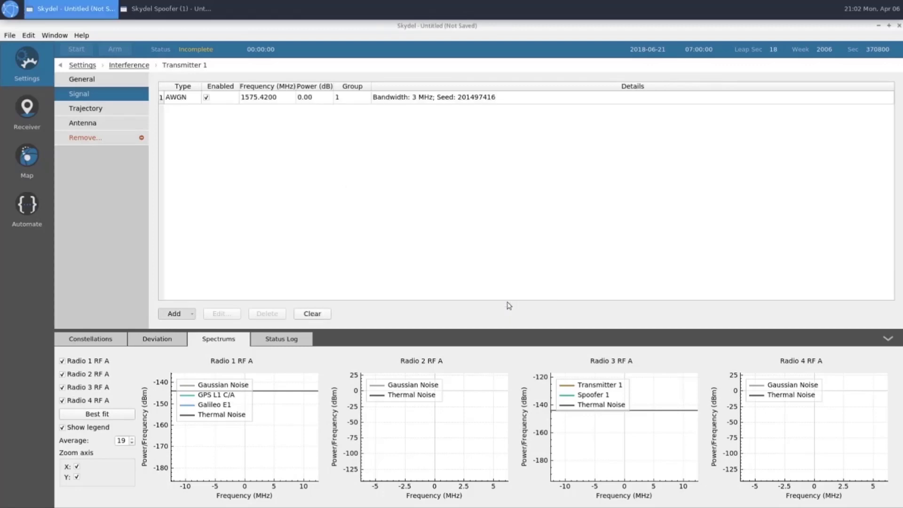
# - Give Transmitter 1 a Fixed position at 37.82553065°, -122.47836837°, 2 m altitude
pyautogui.click(86, 109)
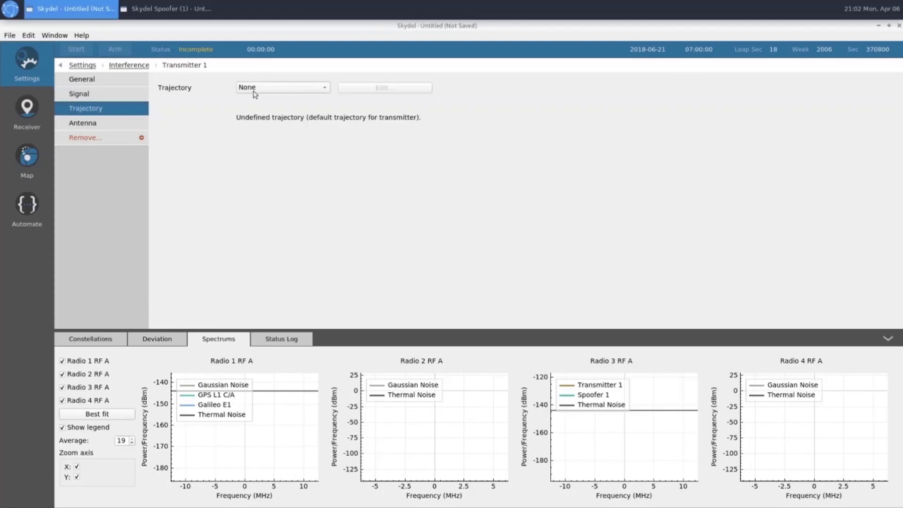
pyautogui.click(257, 89)
pyautogui.click(252, 103)
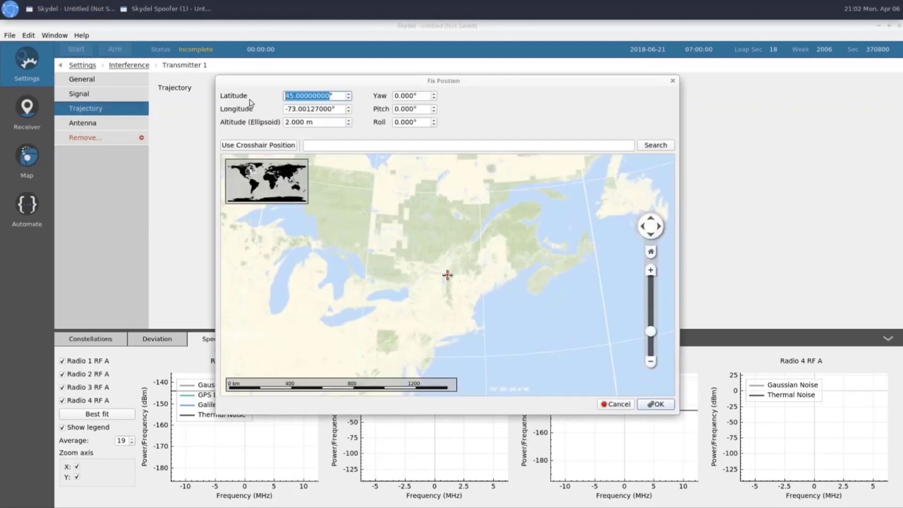
pyautogui.write('37')
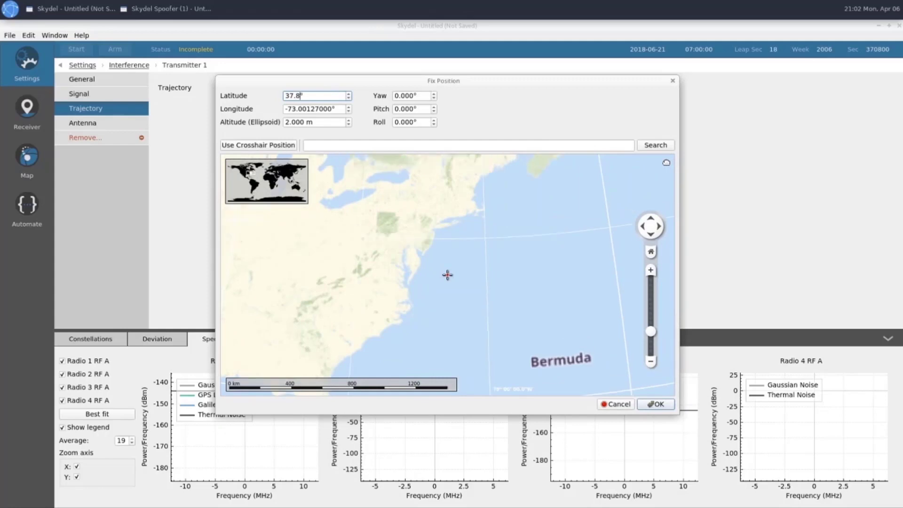
pyautogui.write('.82553065')
pyautogui.press('Tab')
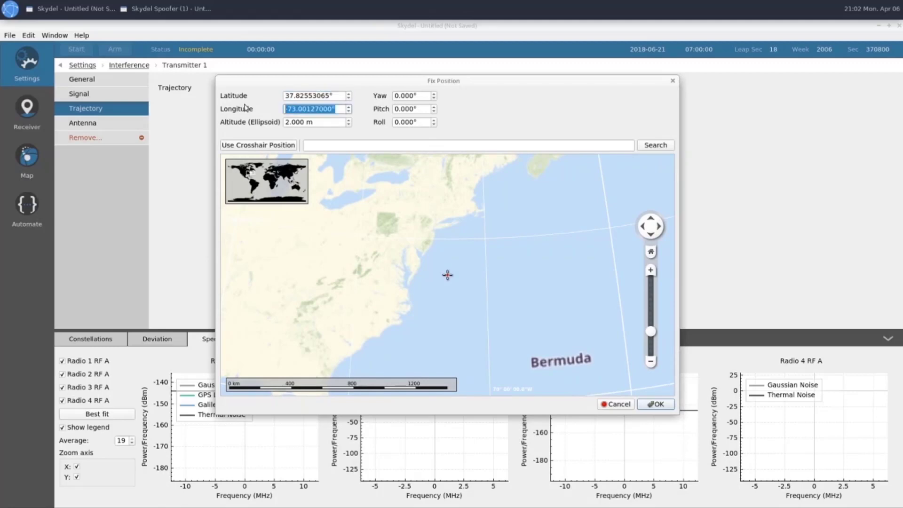
pyautogui.write('-122.')
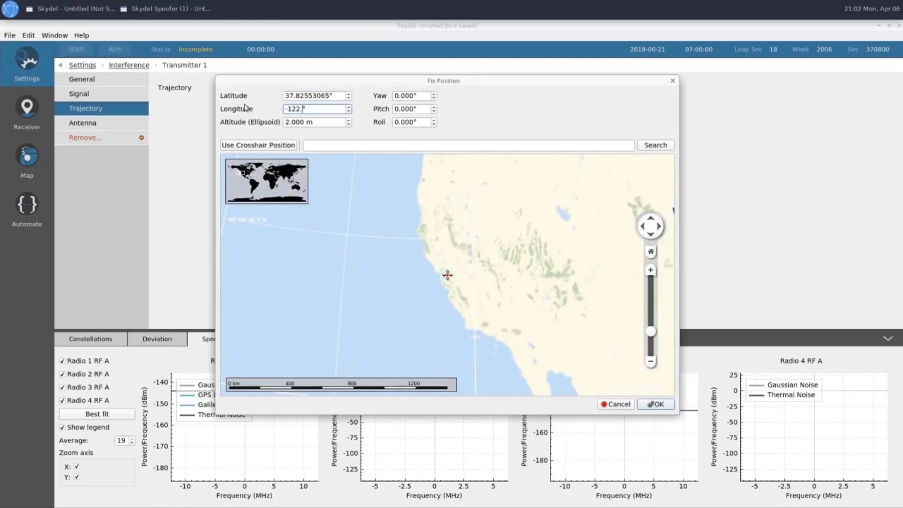
pyautogui.write('47836837')
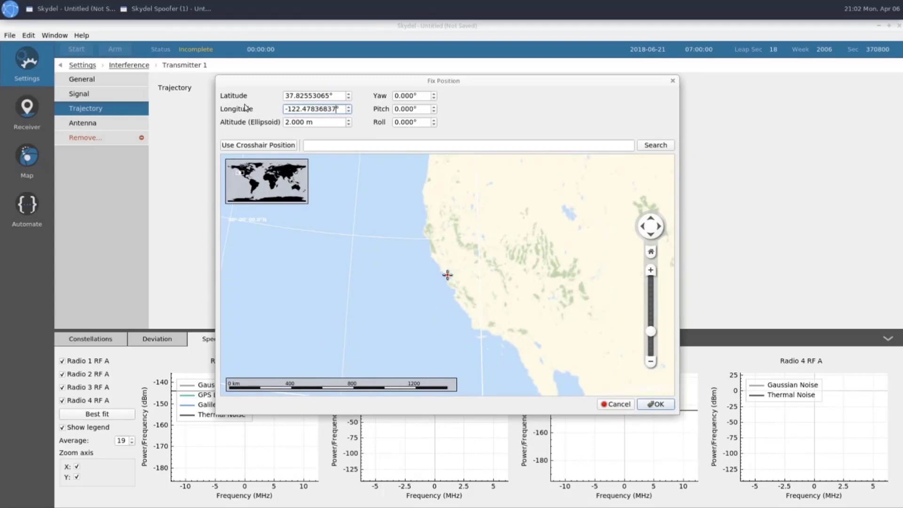
pyautogui.scroll(2, 445, 275)
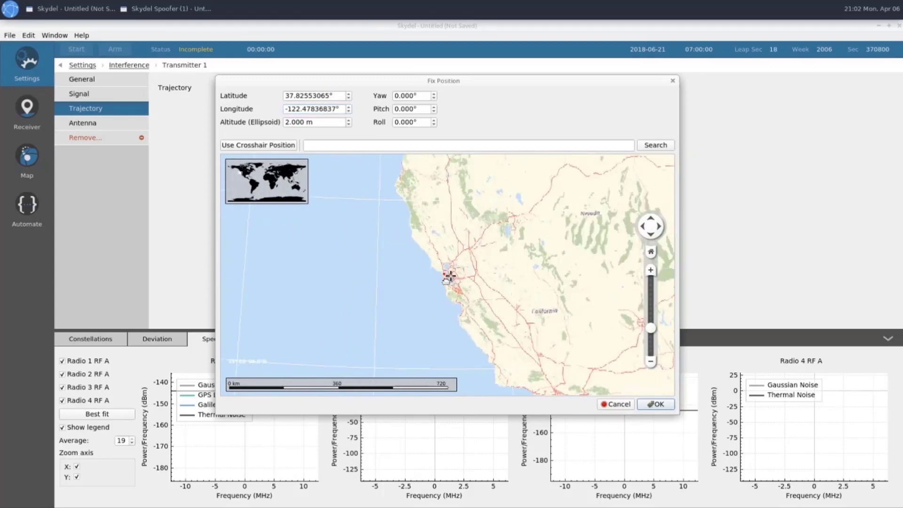
pyautogui.scroll(4, 444, 275)
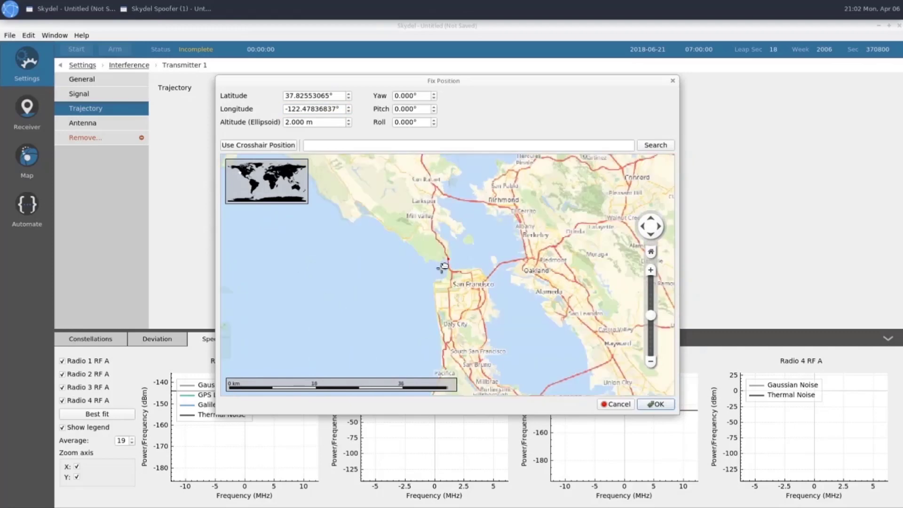
pyautogui.scroll(3, 449, 262)
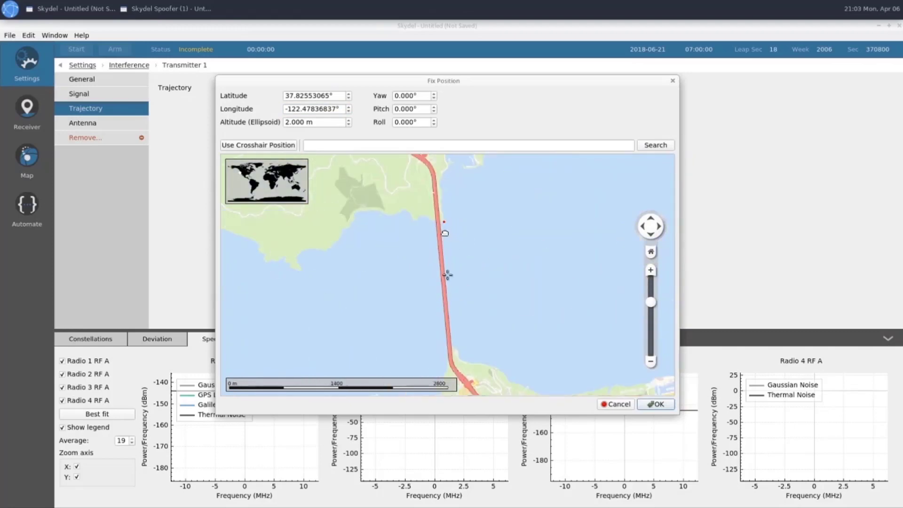
pyautogui.scroll(2, 418, 221)
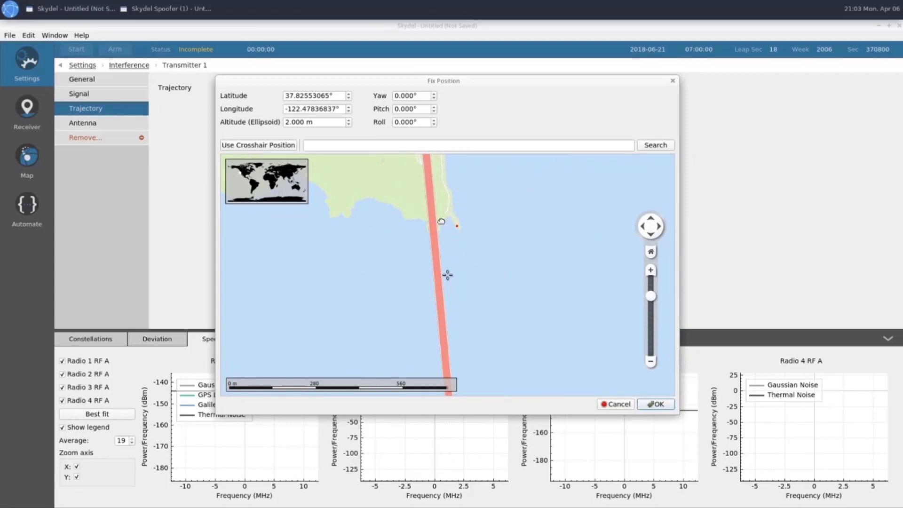
pyautogui.click(651, 405)
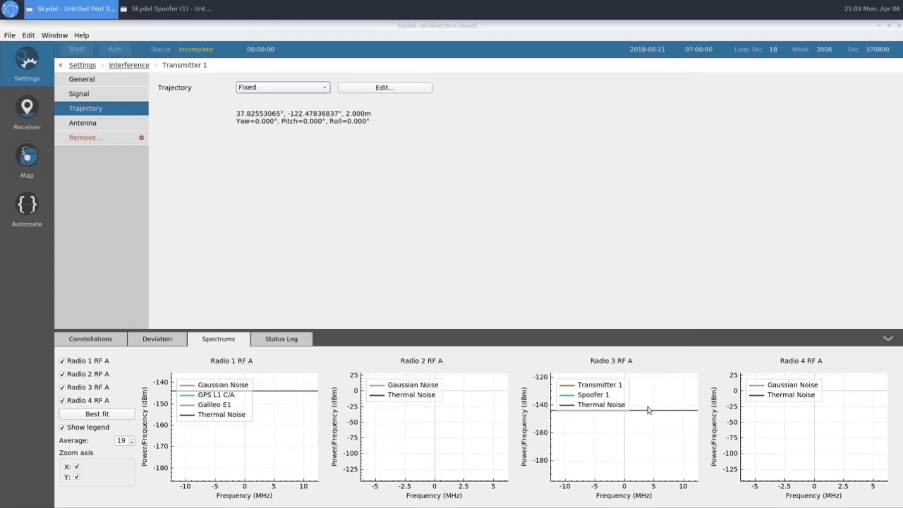
pyautogui.click(80, 66)
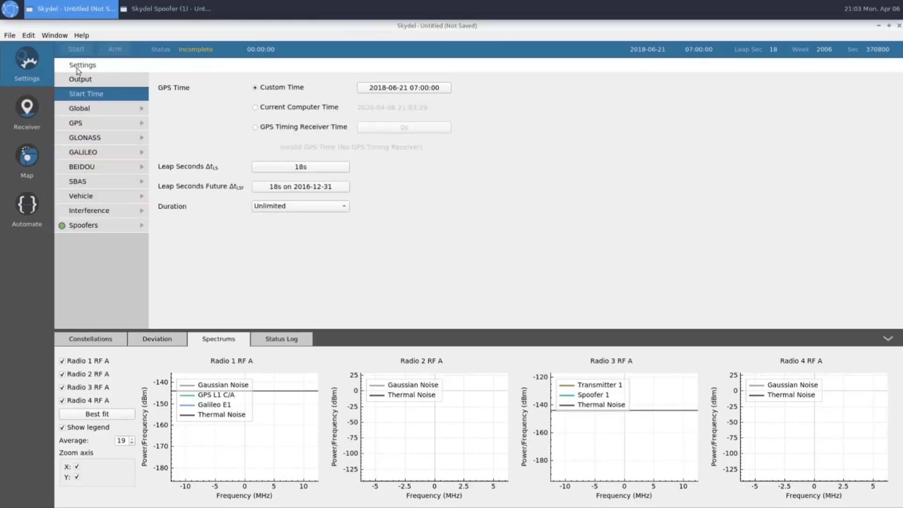
pyautogui.click(379, 89)
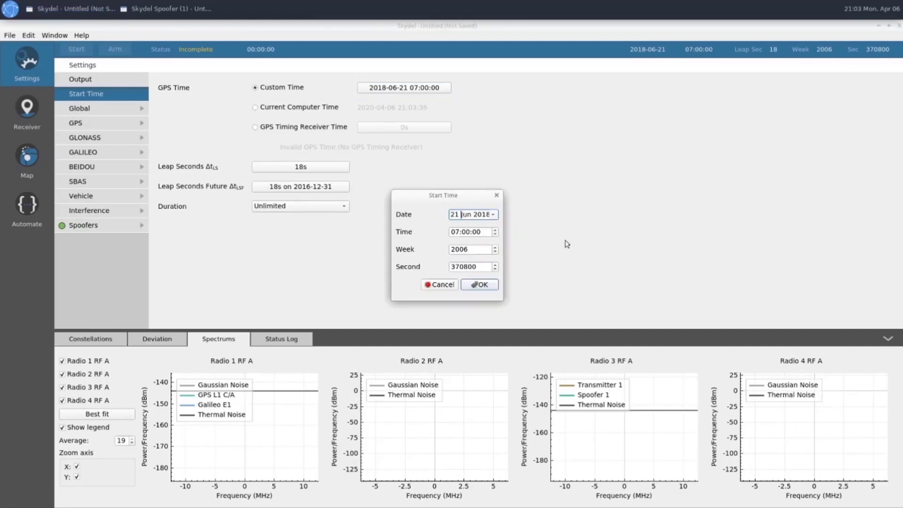
pyautogui.press('End')
pyautogui.press('BackSpace')
pyautogui.press('BackSpace')
pyautogui.write('20')
pyautogui.click(493, 285)
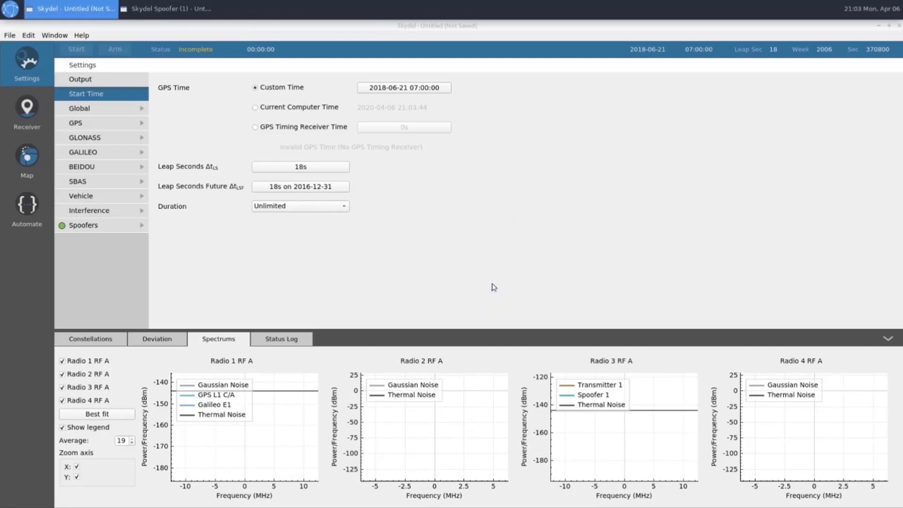
# - Import the vehicle route from Truth_Tutorial_Video_Trajectory_2.kml as a Vehicle Simulation trajectory
pyautogui.click(119, 196)
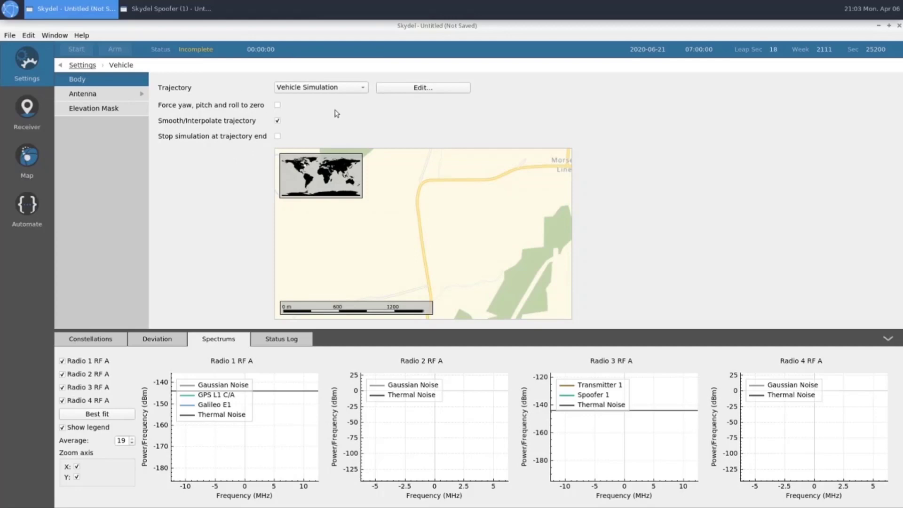
pyautogui.click(340, 89)
pyautogui.click(338, 89)
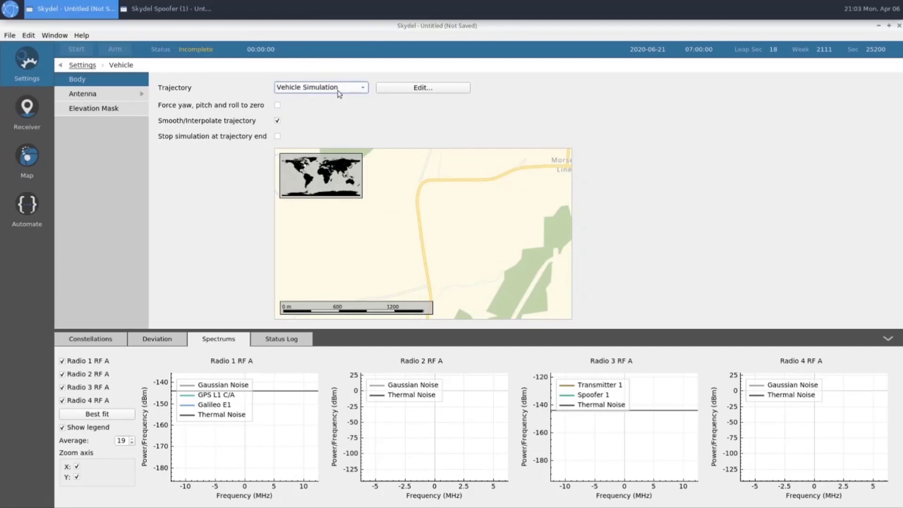
pyautogui.click(399, 91)
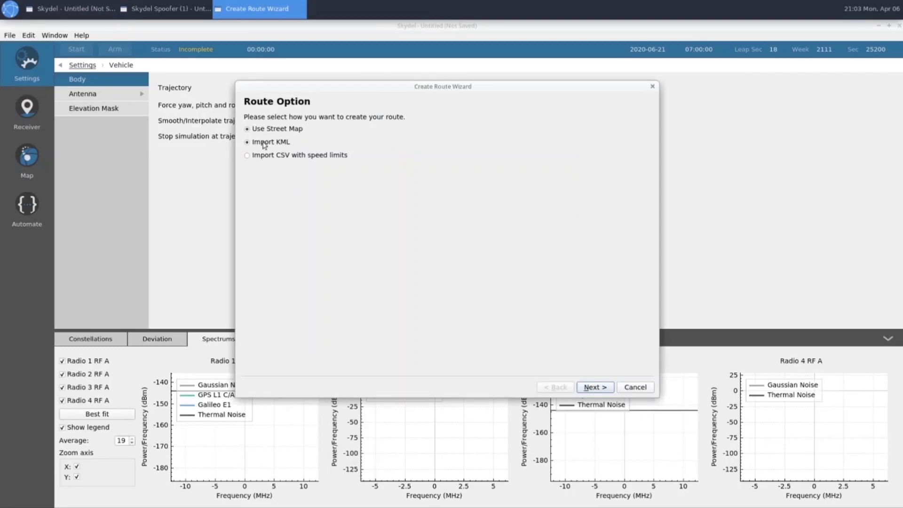
pyautogui.click(594, 387)
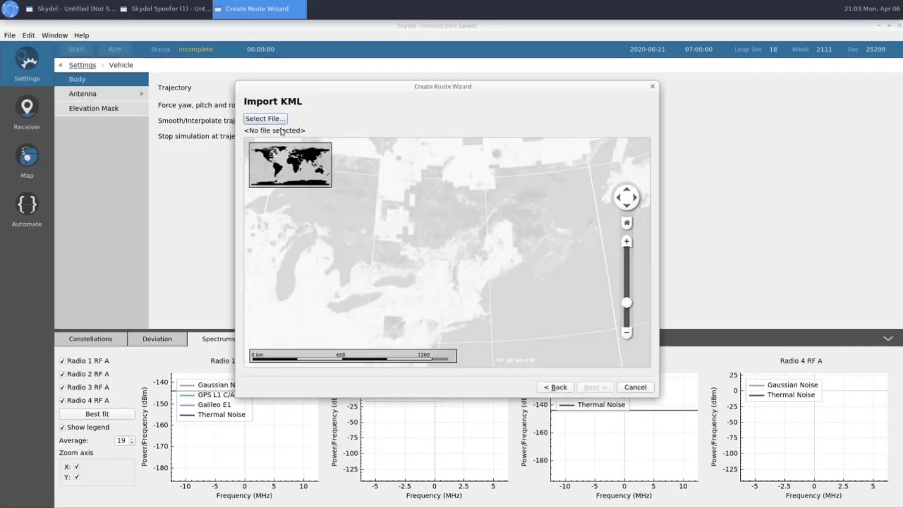
pyautogui.click(273, 120)
pyautogui.click(295, 108)
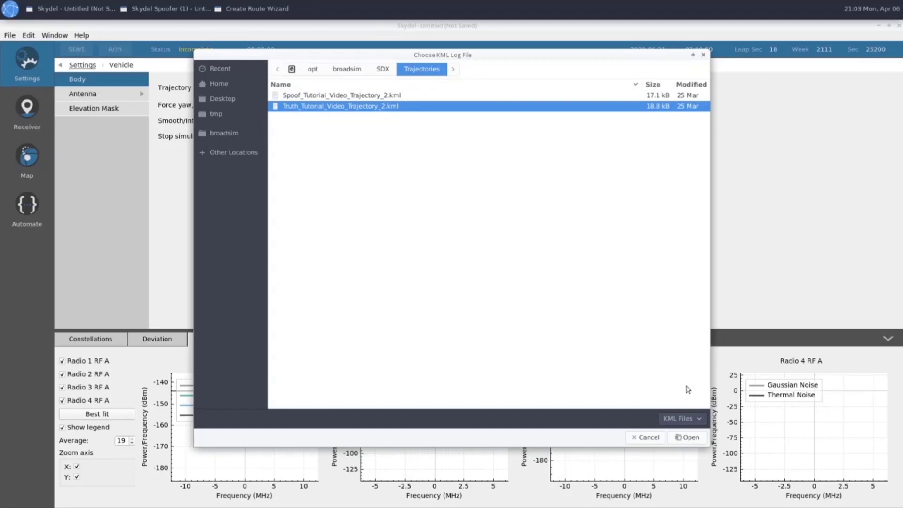
pyautogui.click(698, 438)
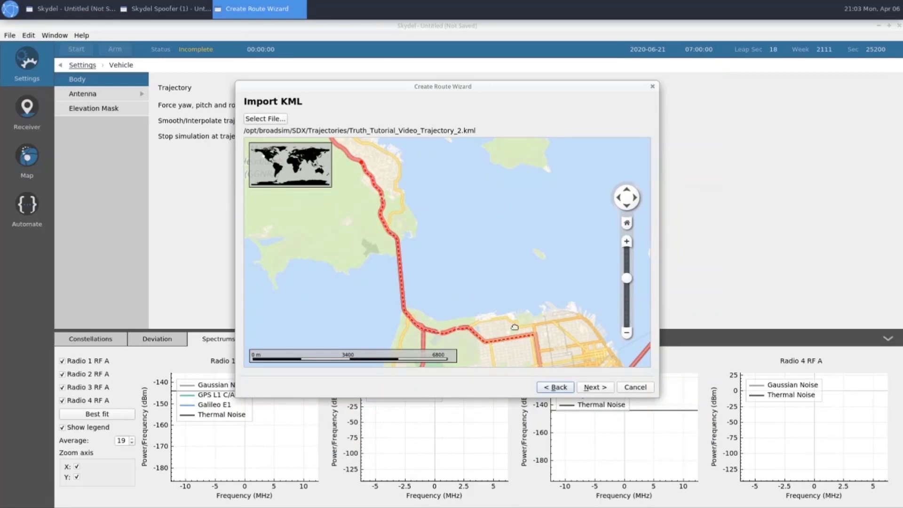
# - Set the vehicle speed to 80 km/h and finish the route
pyautogui.click(595, 387)
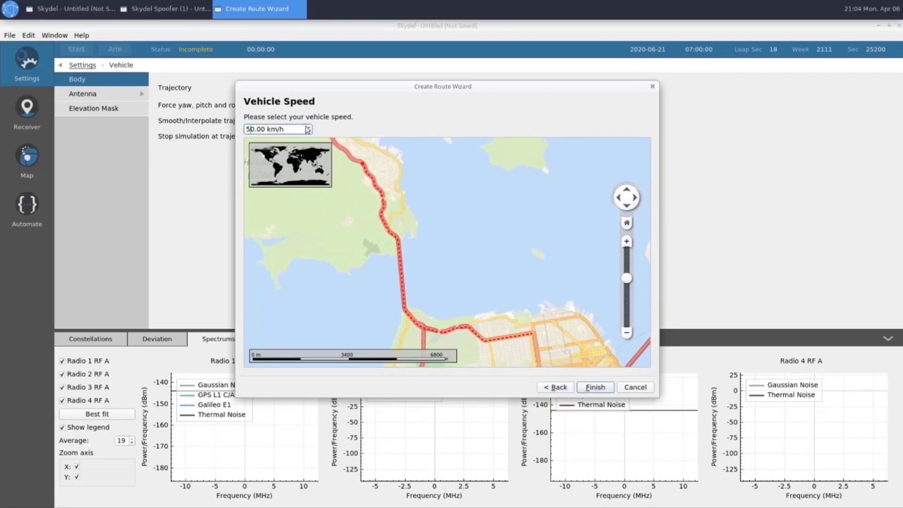
pyautogui.press('BackSpace')
pyautogui.write('8')
pyautogui.click(596, 390)
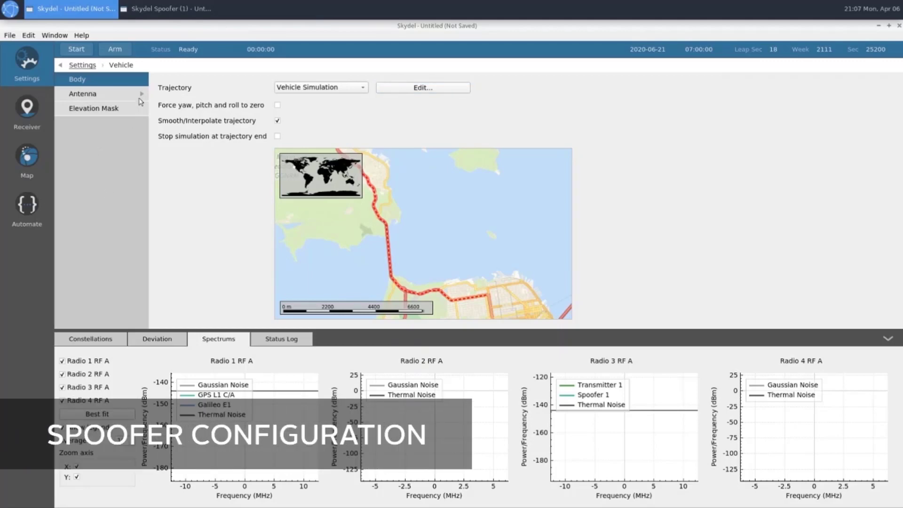
pyautogui.click(181, 13)
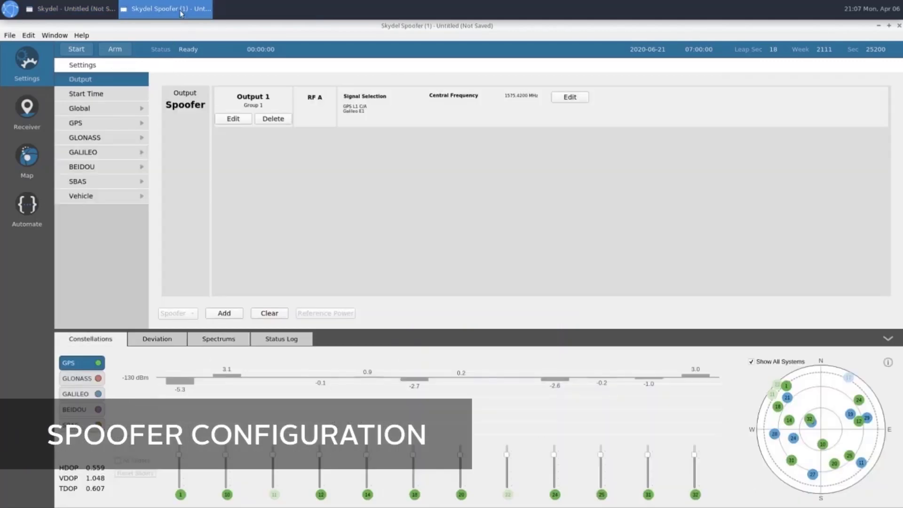
pyautogui.click(90, 94)
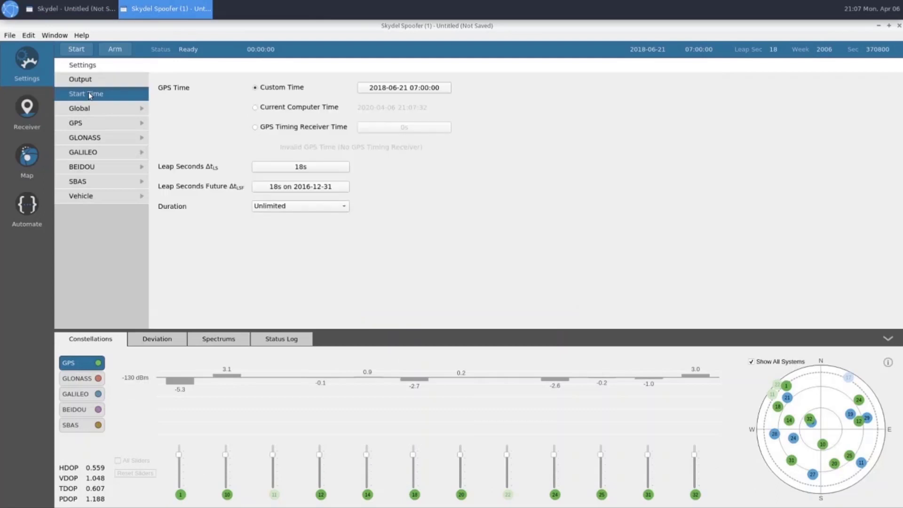
pyautogui.click(379, 88)
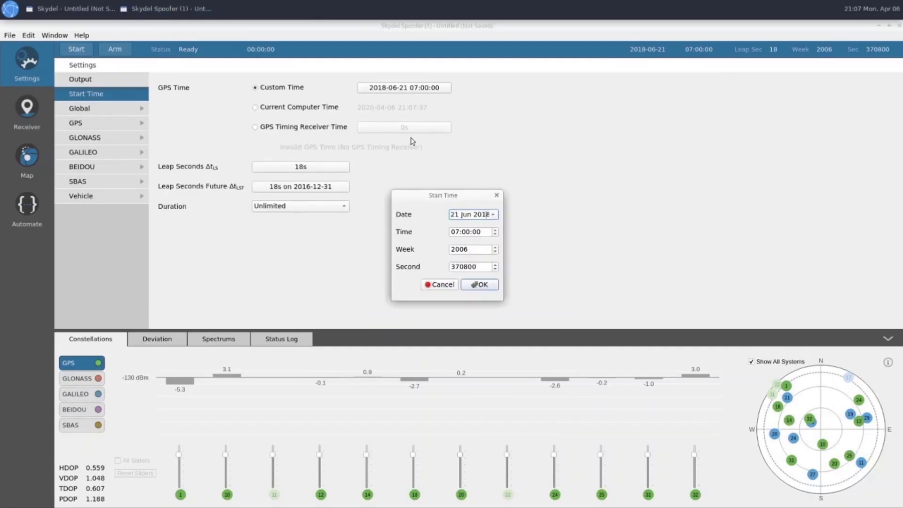
pyautogui.press('Right')
pyautogui.press('BackSpace')
pyautogui.press('BackSpace')
pyautogui.write('20')
pyautogui.click(478, 285)
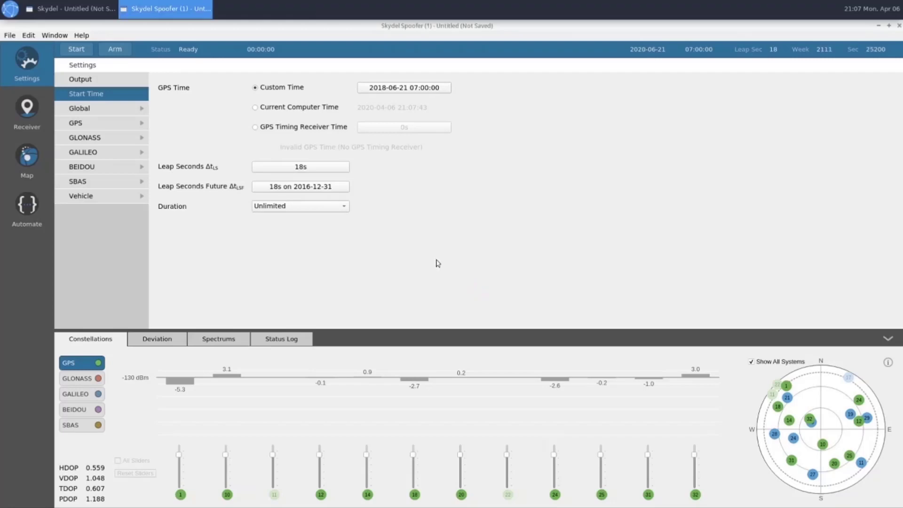
# - Set the spoofer's vehicle trajectory to Vehicle Simulation with a route built from KML
pyautogui.click(100, 199)
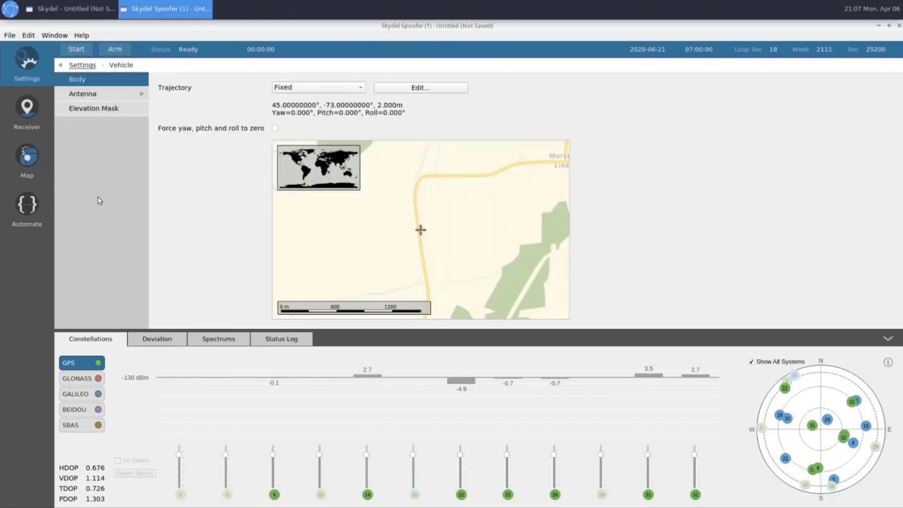
pyautogui.click(306, 88)
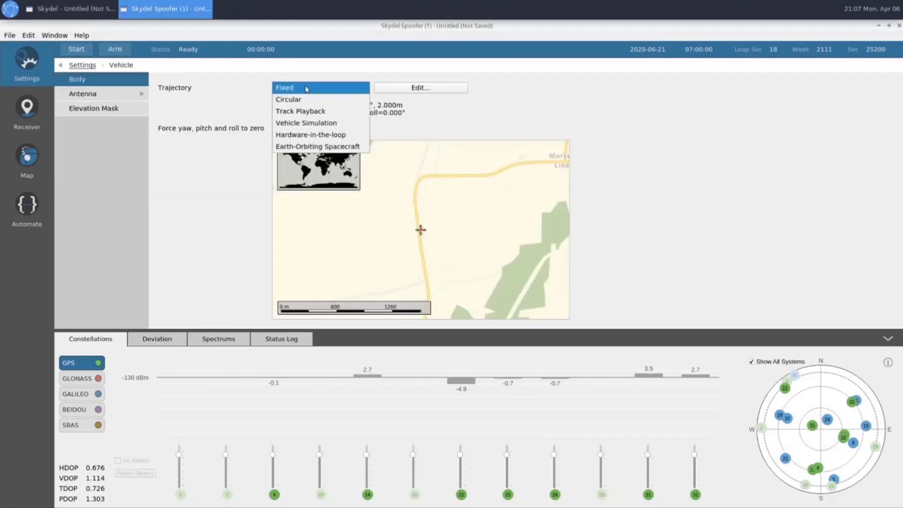
pyautogui.click(294, 123)
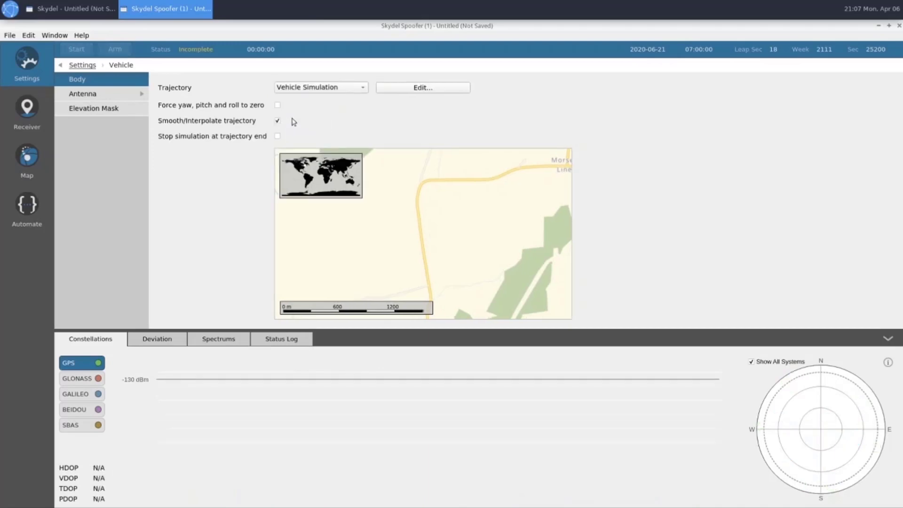
pyautogui.click(395, 90)
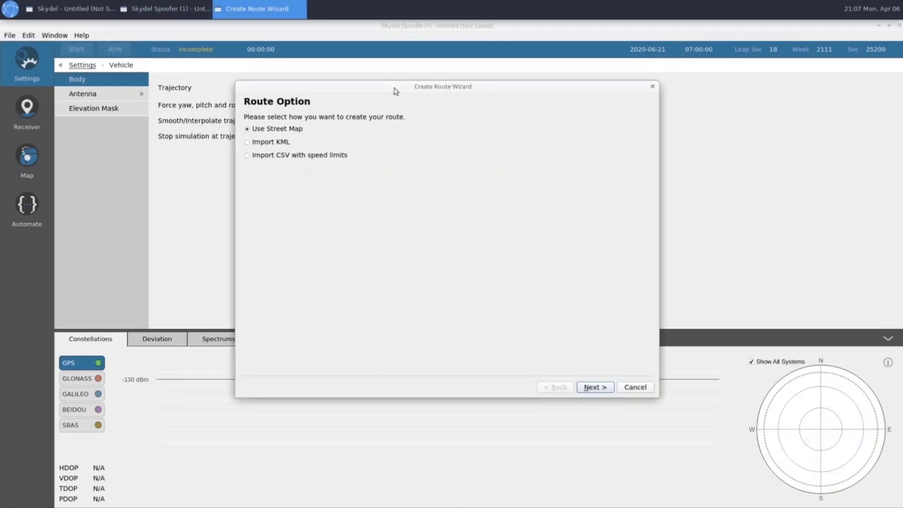
pyautogui.click(258, 142)
pyautogui.click(585, 389)
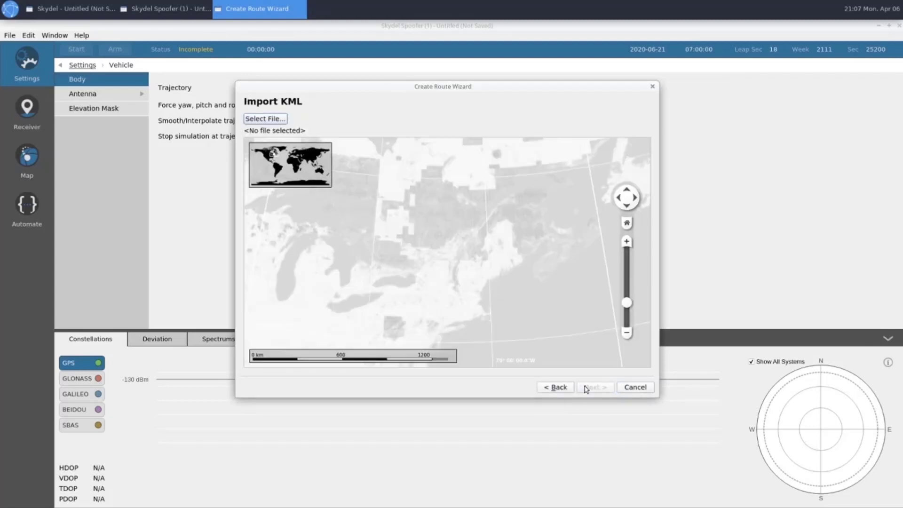
# - Import Spoof_Tutorial_Video_Trajectory_2.kml from the broadsim SDX Trajectories folder as the route
pyautogui.click(277, 120)
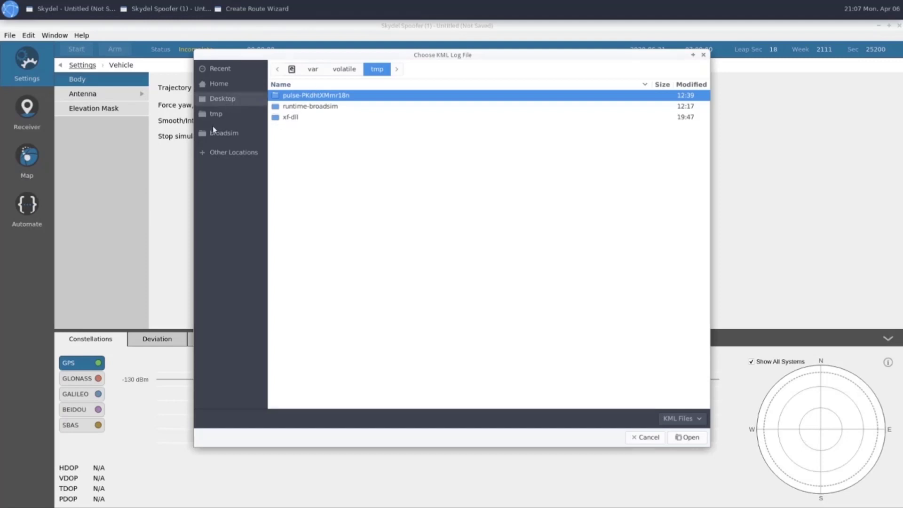
pyautogui.click(244, 133)
pyautogui.doubleClick(296, 107)
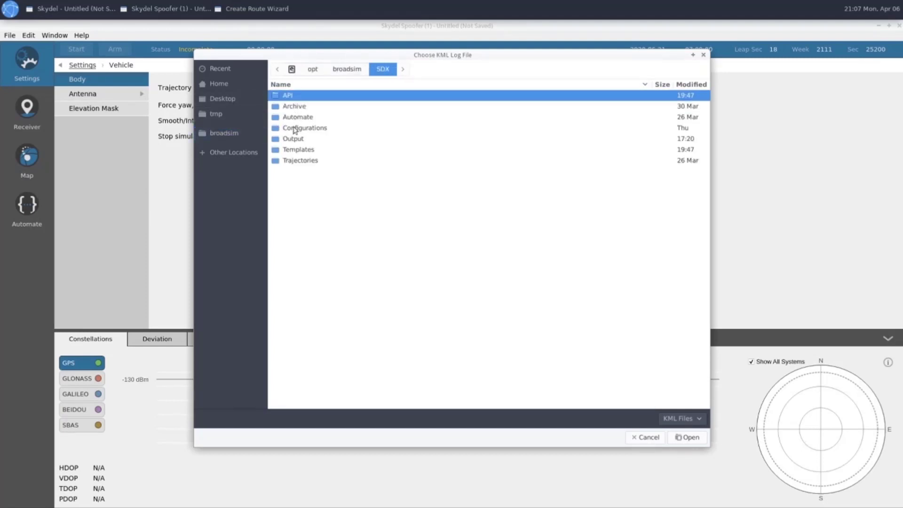
pyautogui.doubleClick(294, 160)
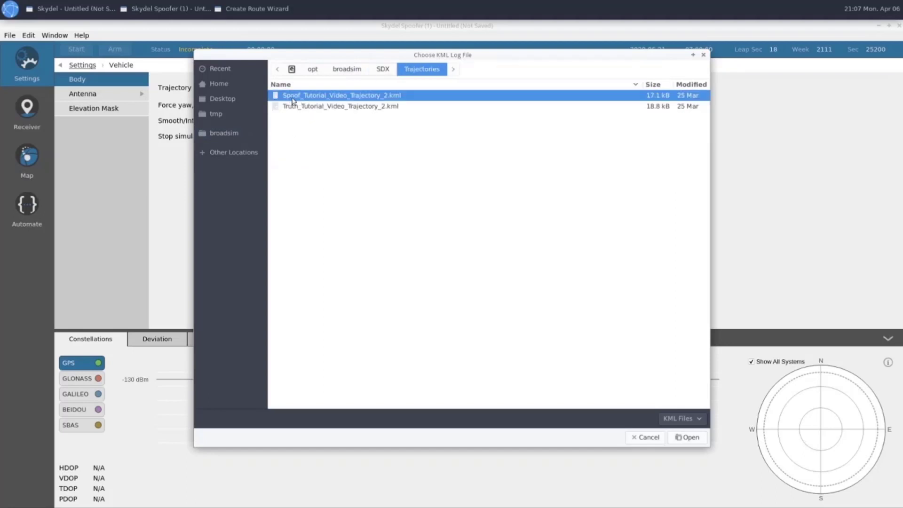
pyautogui.click(686, 437)
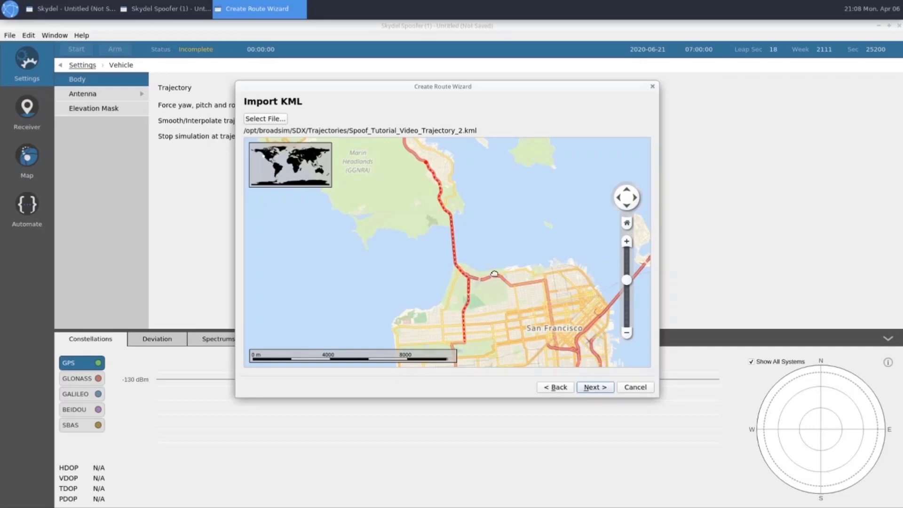
# - Set the vehicle speed to 80 km/h and finish creating the route
pyautogui.click(592, 391)
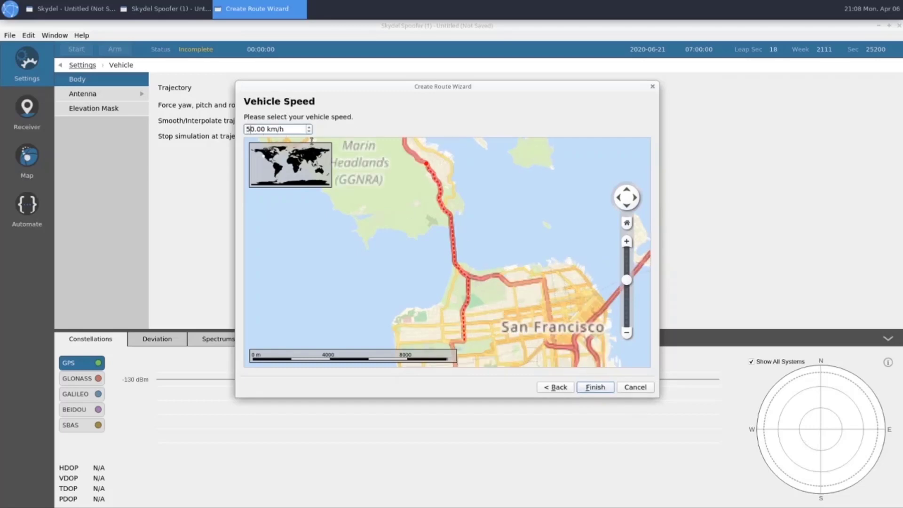
pyautogui.press('BackSpace')
pyautogui.write('8')
pyautogui.click(595, 386)
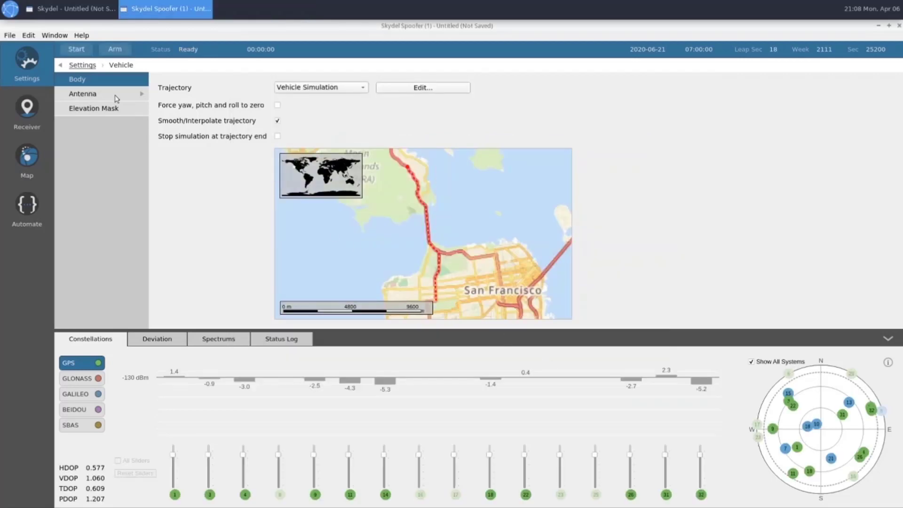
pyautogui.click(81, 67)
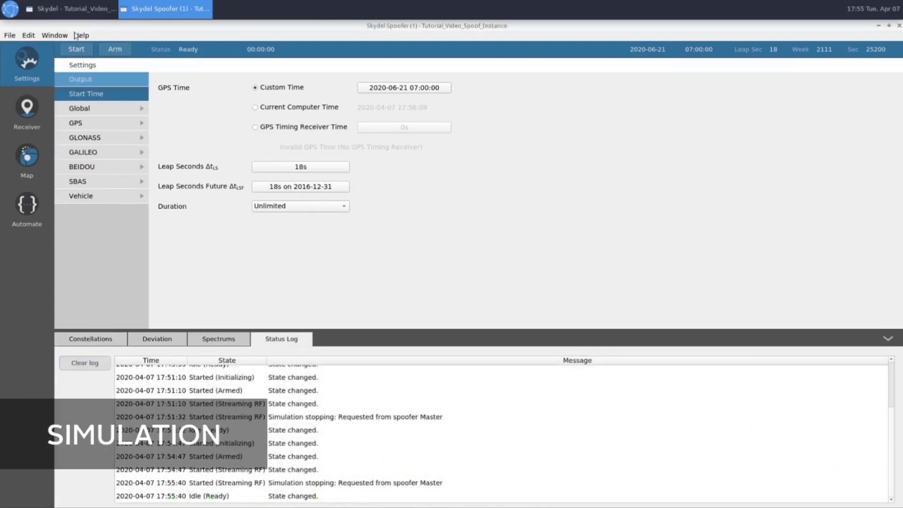
# - Connect the Truth instance to the receiver on ttyACM0 at 115200 baud, then display the map
pyautogui.click(65, 14)
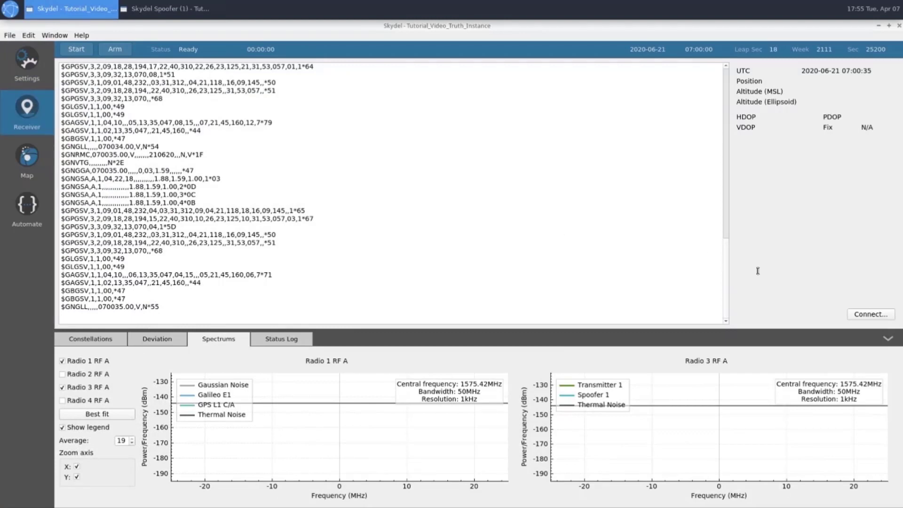
pyautogui.click(879, 315)
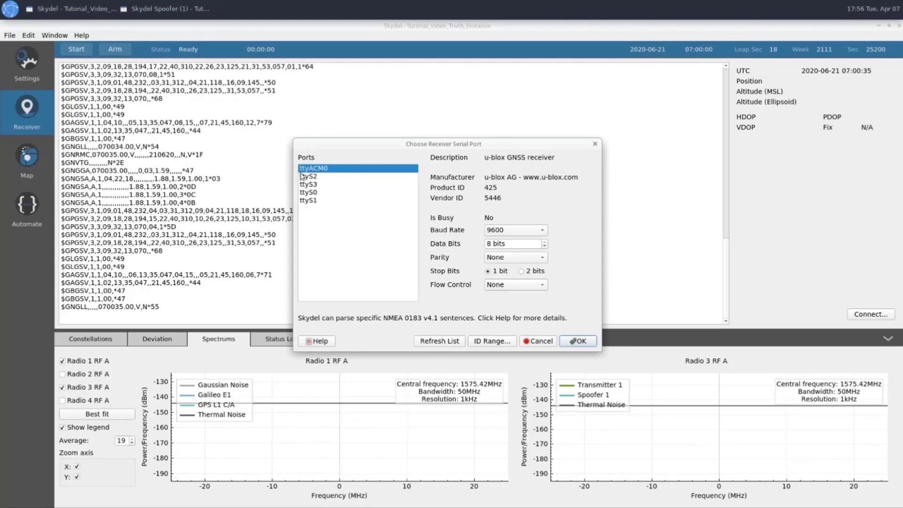
pyautogui.click(521, 233)
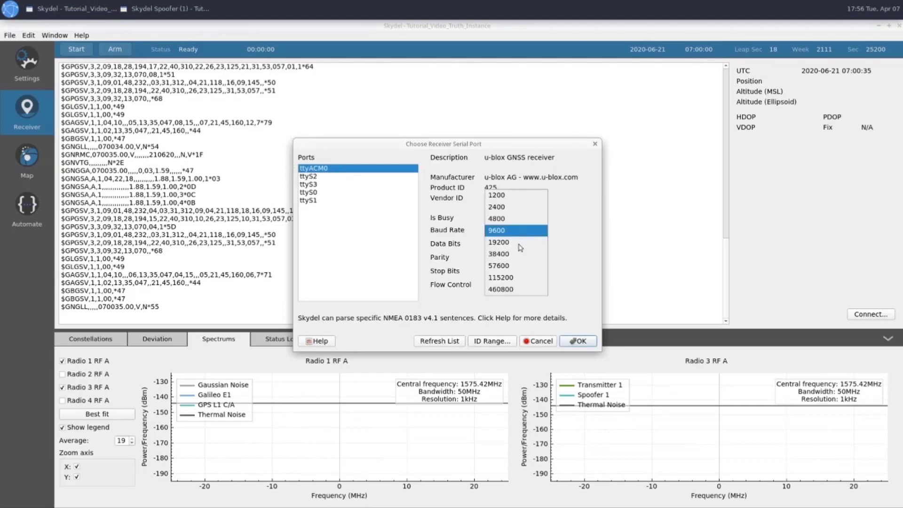
pyautogui.click(502, 278)
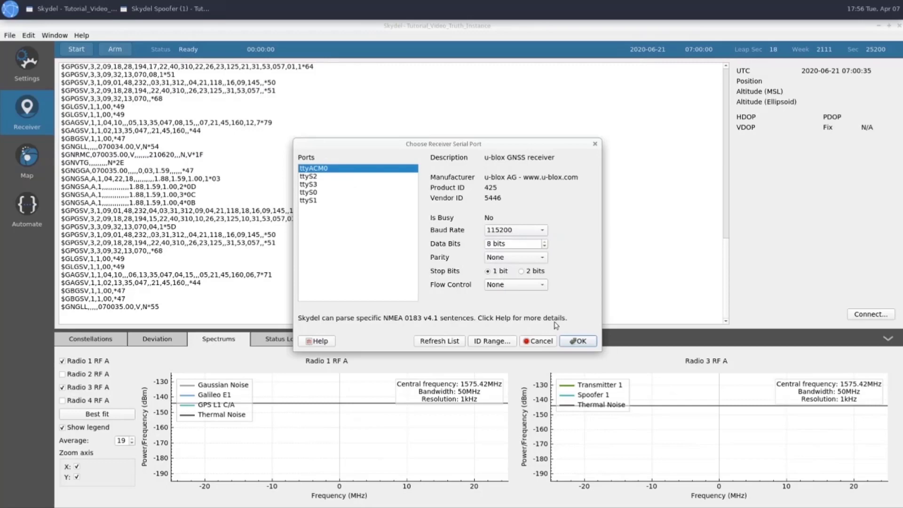
pyautogui.click(577, 340)
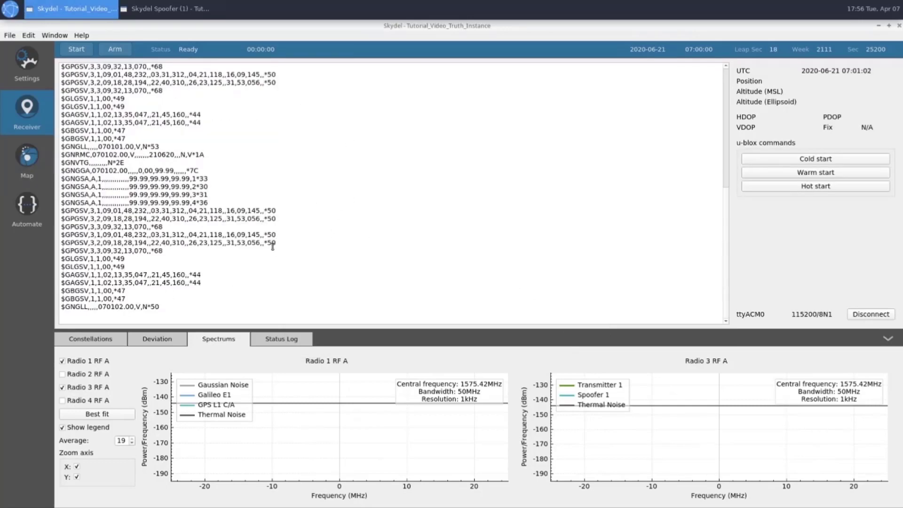
pyautogui.click(28, 157)
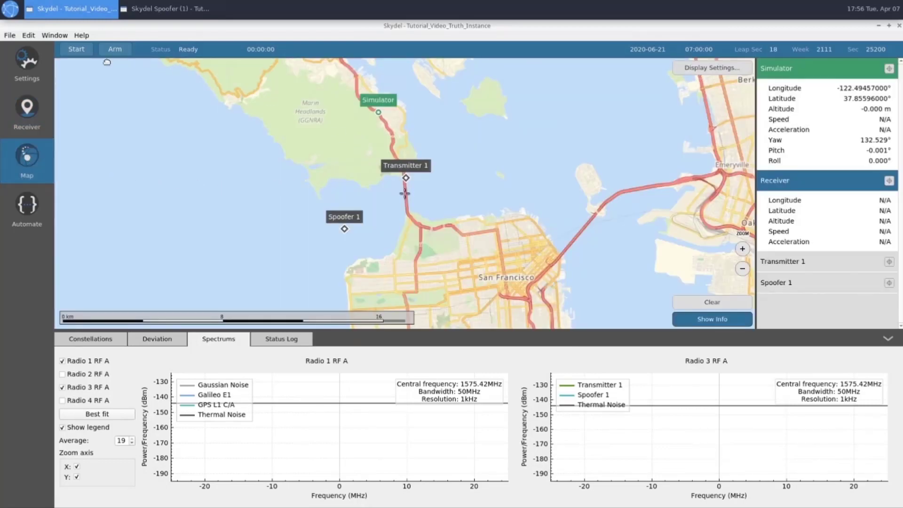
# - Start the Truth simulation, check the Spoofer window's status log, then return to the Truth map
pyautogui.click(83, 55)
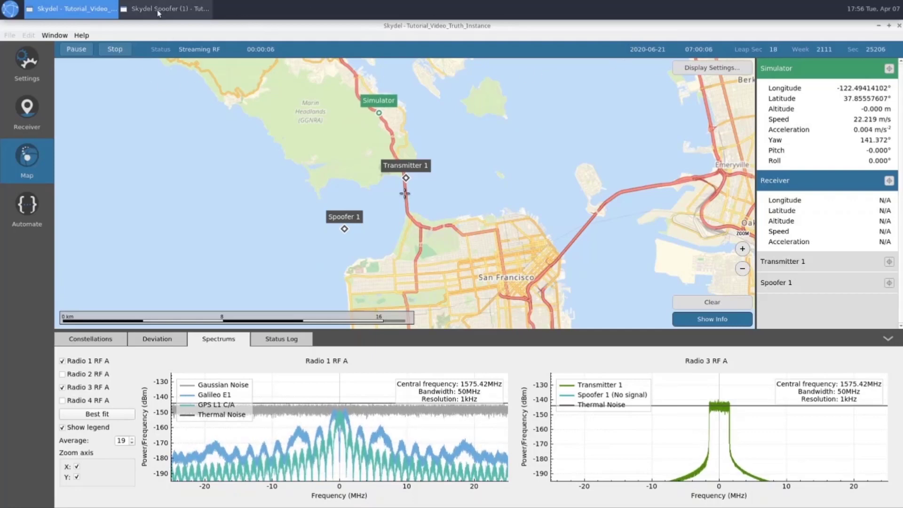
pyautogui.click(177, 8)
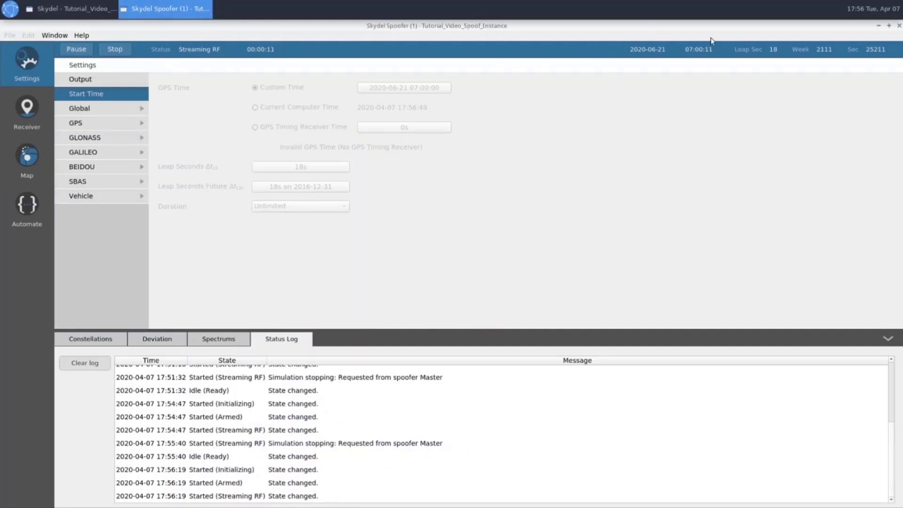
pyautogui.click(81, 9)
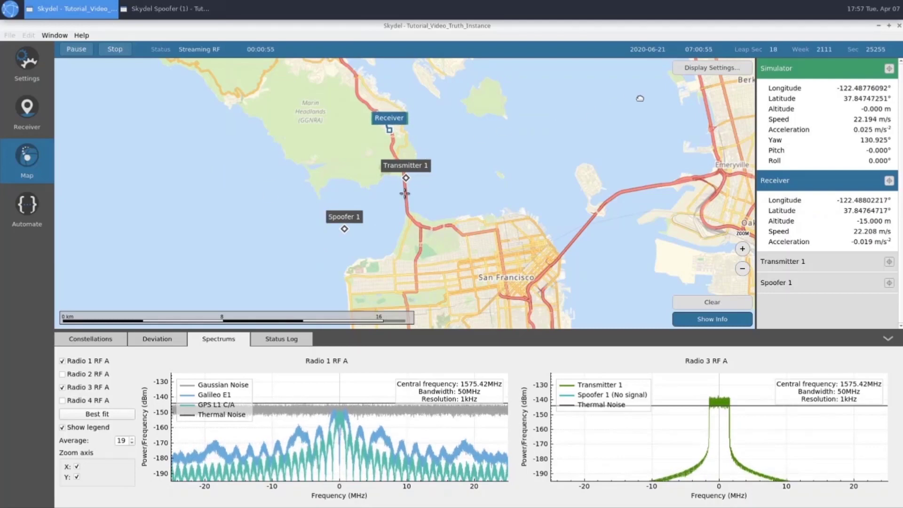
# - Expand Transmitter 1 and Spoofer 1 details and break down Transmitter 1's Reference Power (Rx)
pyautogui.moveTo(832, 77)
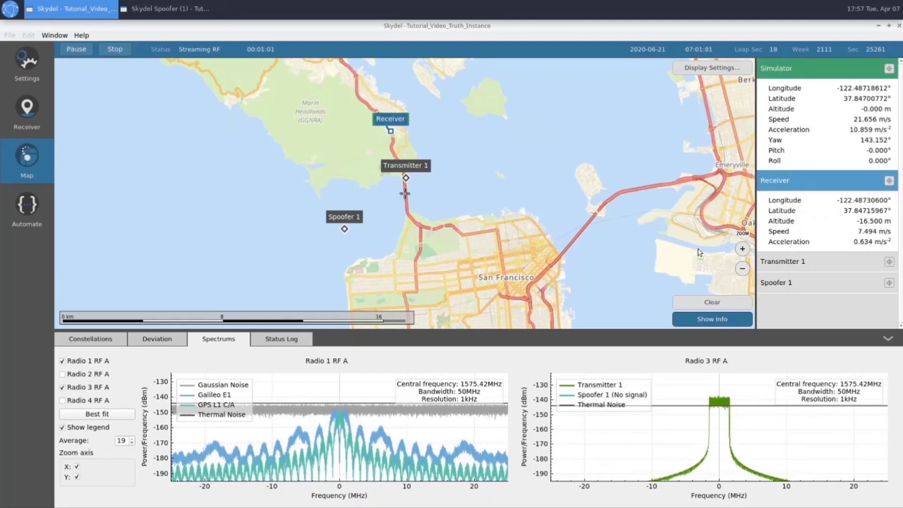
pyautogui.click(802, 262)
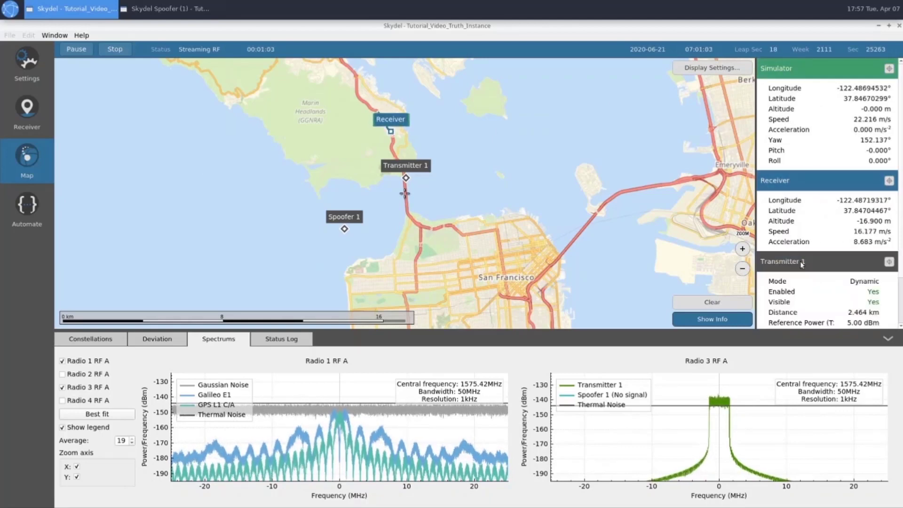
pyautogui.scroll(-2, 799, 266)
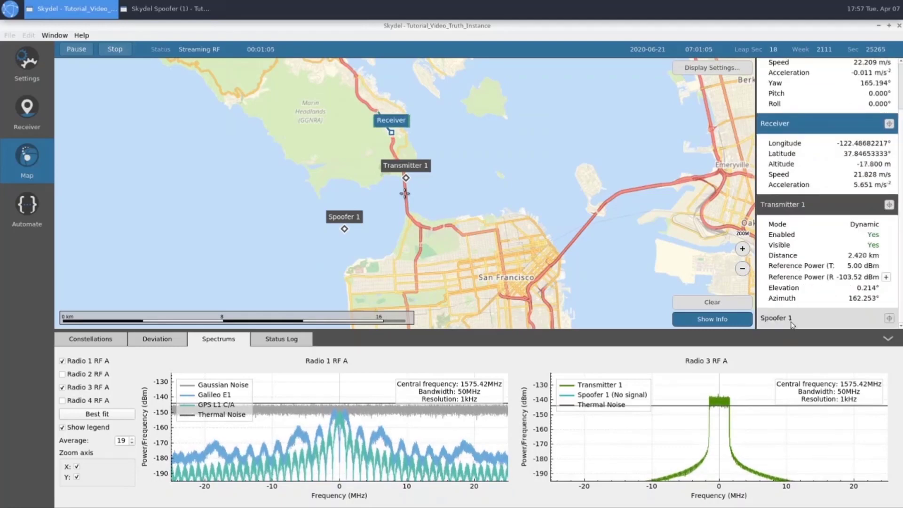
pyautogui.click(792, 315)
pyautogui.scroll(-3, 806, 264)
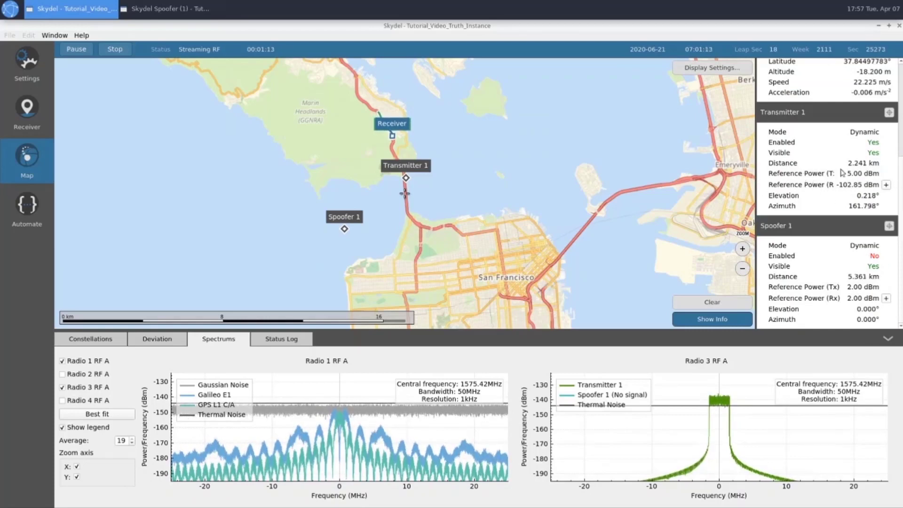
pyautogui.click(886, 184)
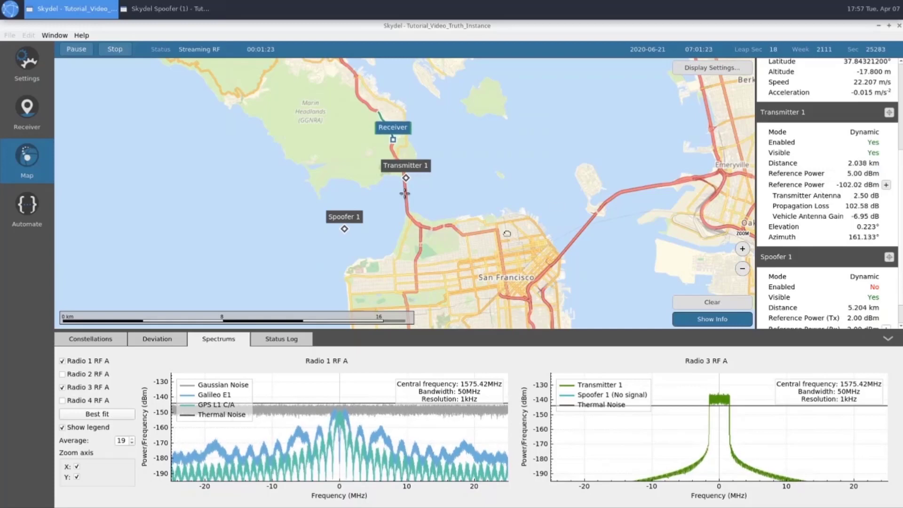
pyautogui.click(91, 343)
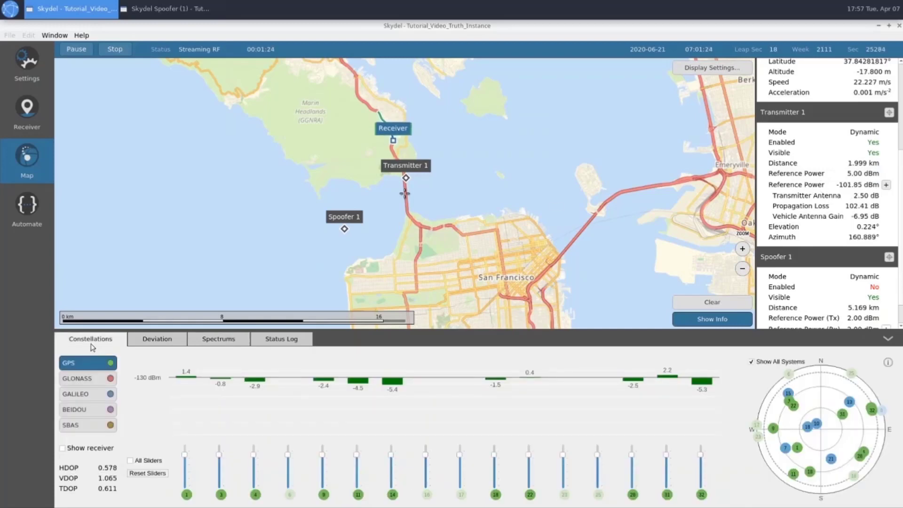
# - Enable Show receiver, view Galileo then GPS signal levels, and zoom the map onto the receiver
pyautogui.click(63, 448)
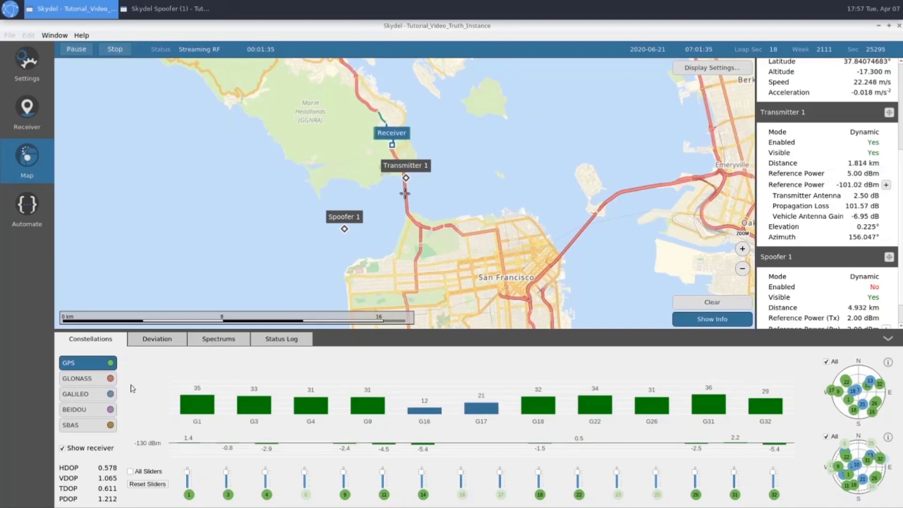
pyautogui.click(79, 398)
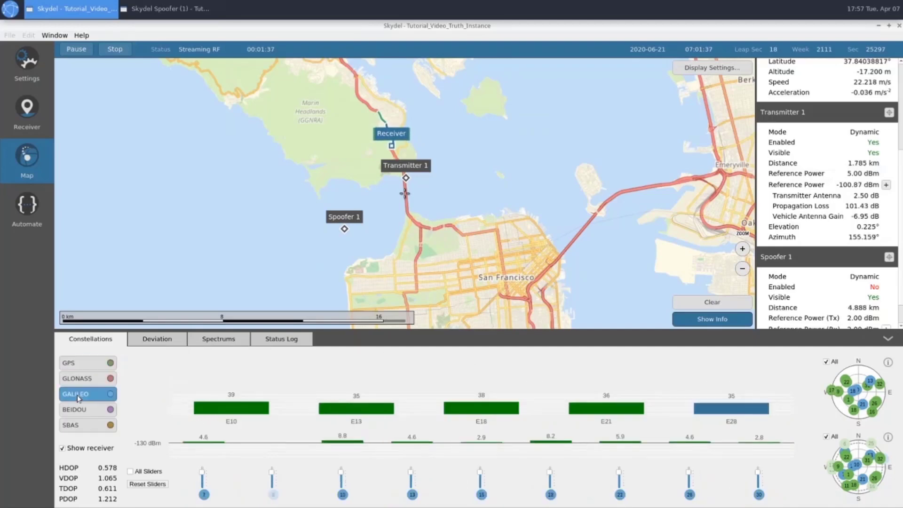
pyautogui.click(86, 364)
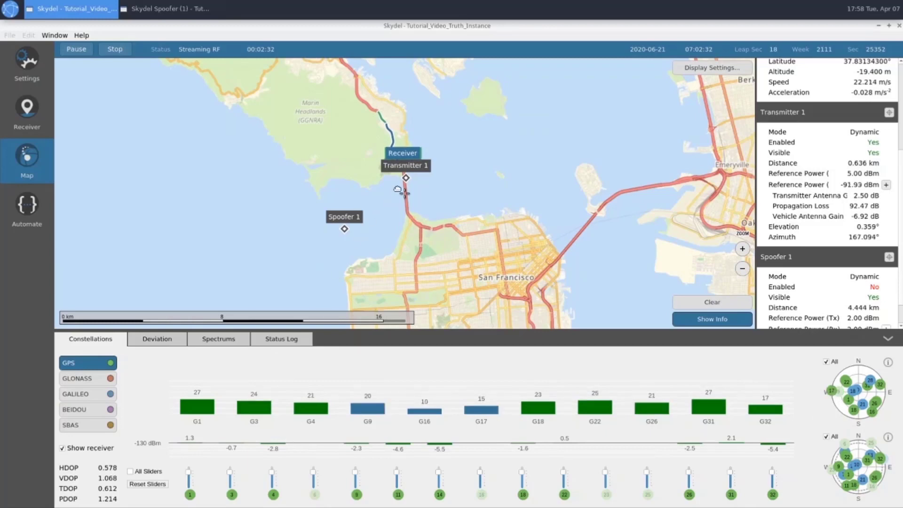
pyautogui.scroll(2, 405, 192)
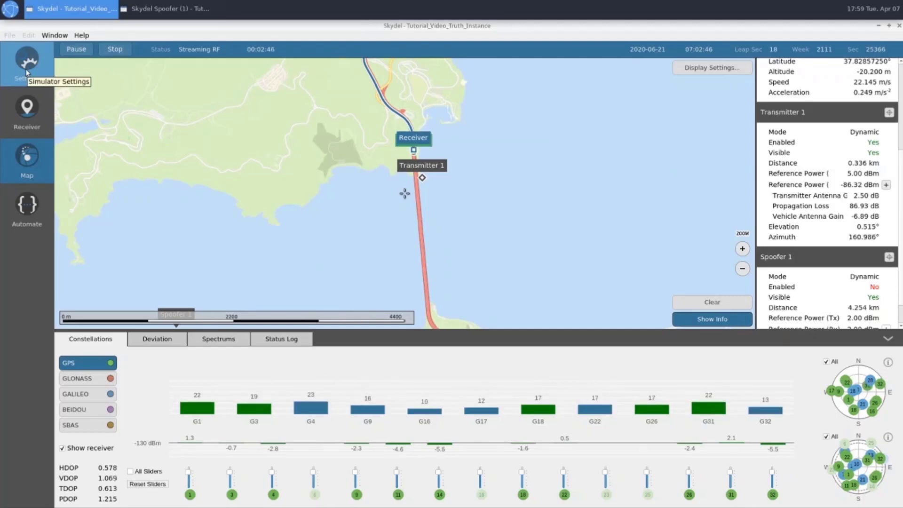
# - Tick Enabled on Spoofer 1's General page, then return to the map and its spectrum plots
pyautogui.click(26, 72)
pyautogui.click(92, 229)
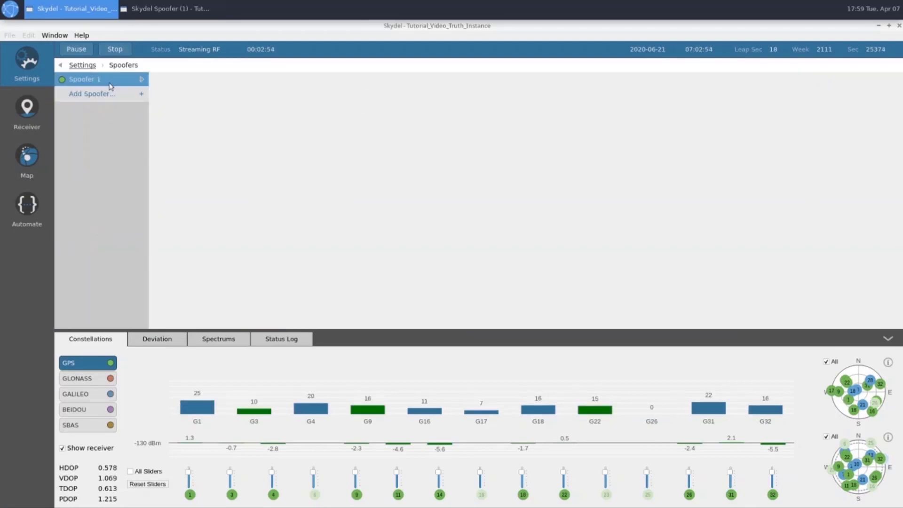
pyautogui.click(111, 87)
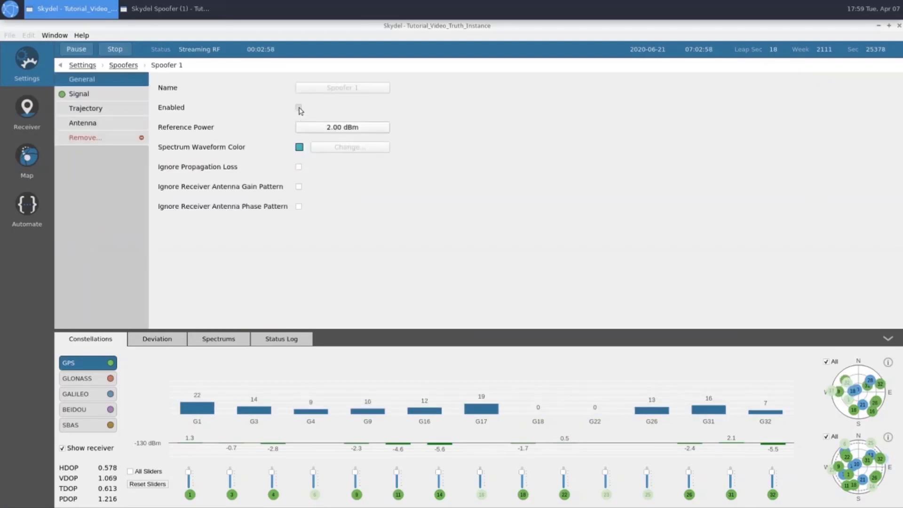
pyautogui.click(26, 159)
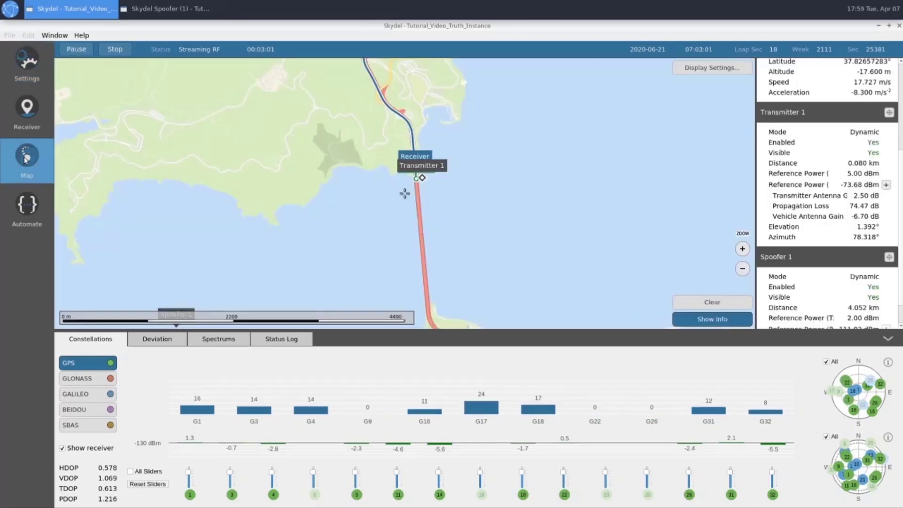
pyautogui.click(224, 340)
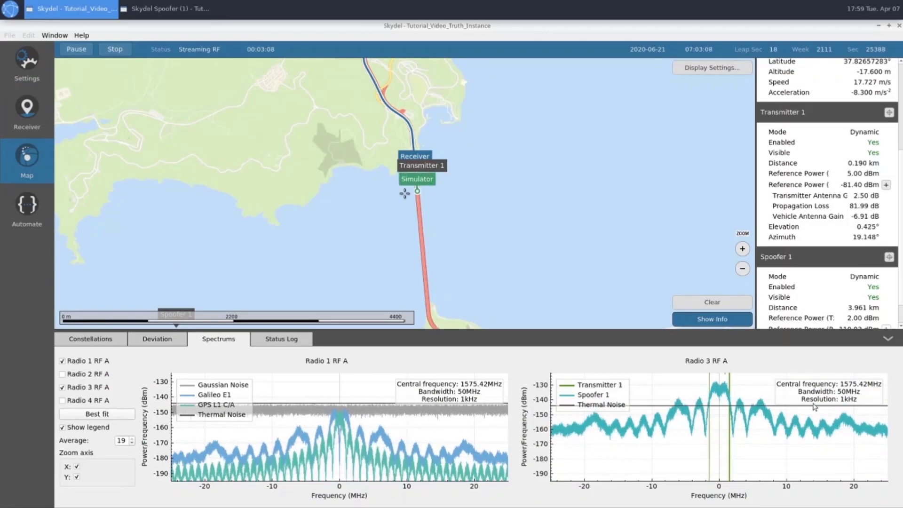
# - Zoom out and pan the map to the Presidio and Spoofer 1, then show Constellations
pyautogui.scroll(-1, 479, 278)
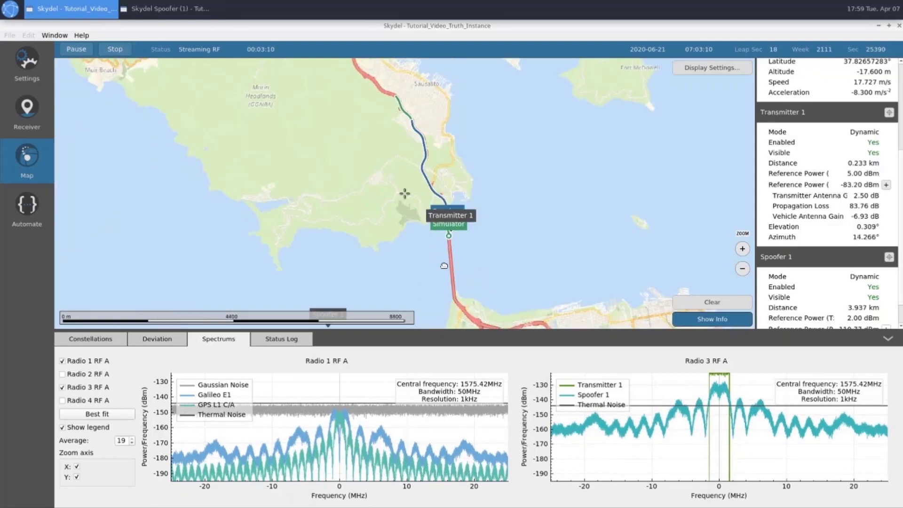
pyautogui.moveTo(435, 242); pyautogui.dragTo(404, 193)
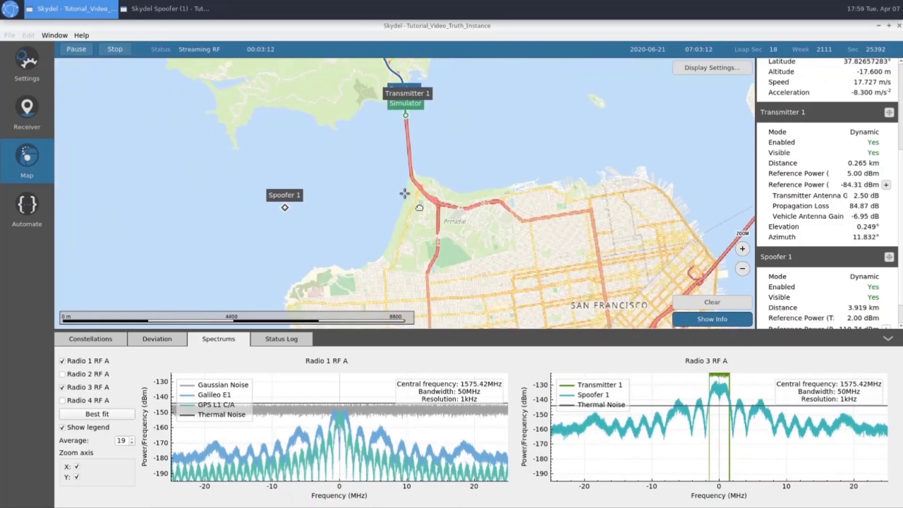
pyautogui.scroll(-1, 829, 294)
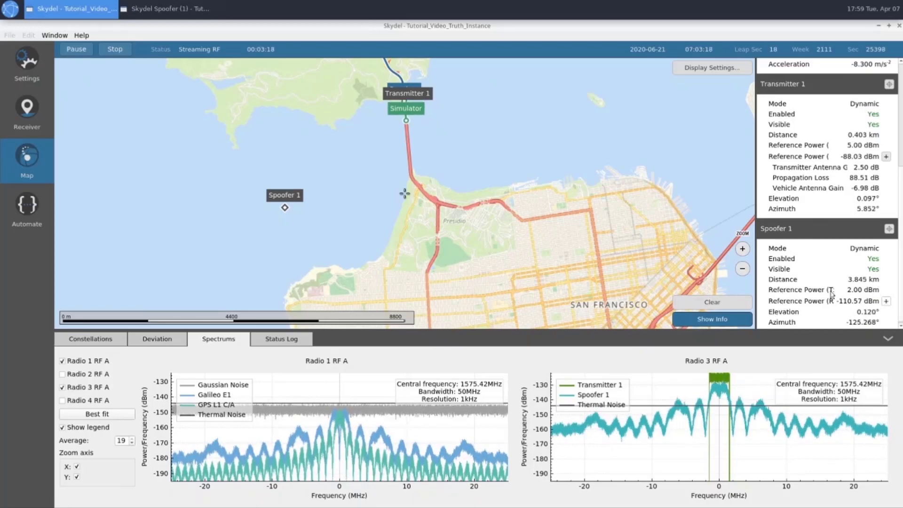
pyautogui.click(90, 338)
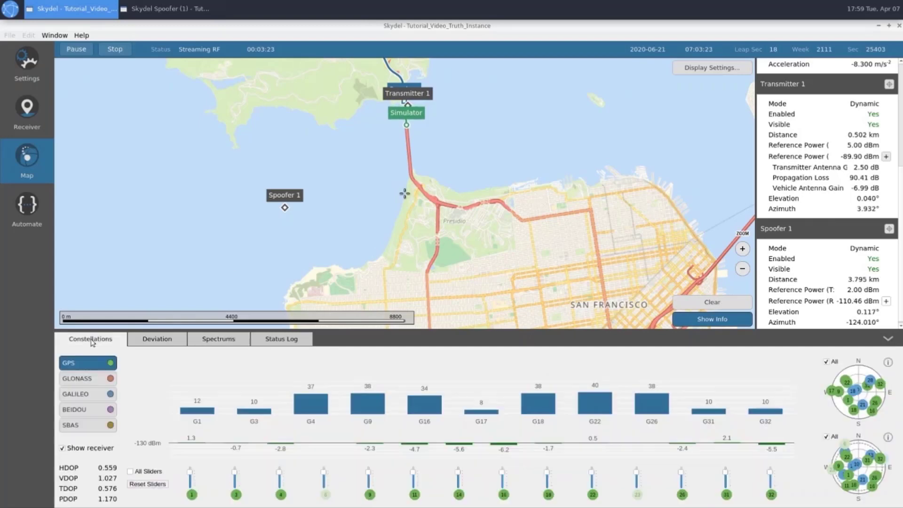
# - Review the receiver's position deviation plot, return to Constellations, and bring the Skydel Spoofer window forward
pyautogui.click(158, 339)
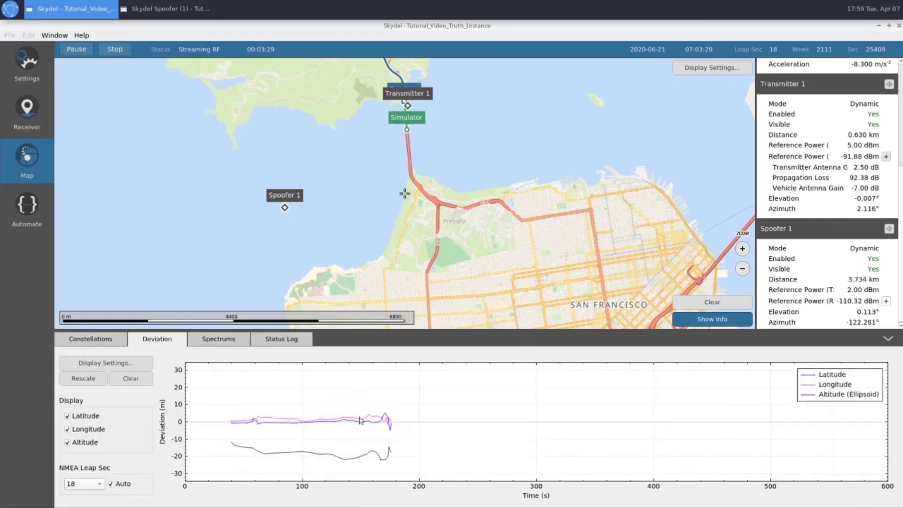
pyautogui.scroll(2, 393, 424)
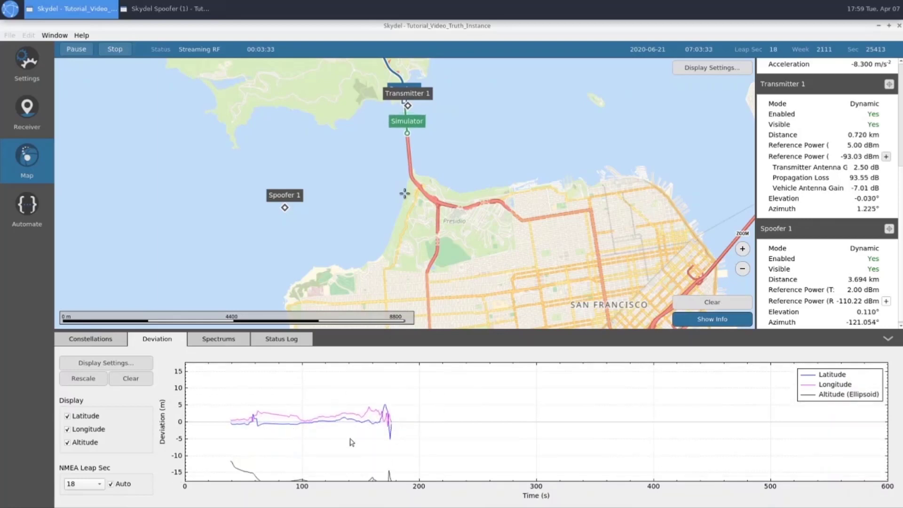
pyautogui.scroll(-1, 361, 437)
pyautogui.scroll(-1, 362, 433)
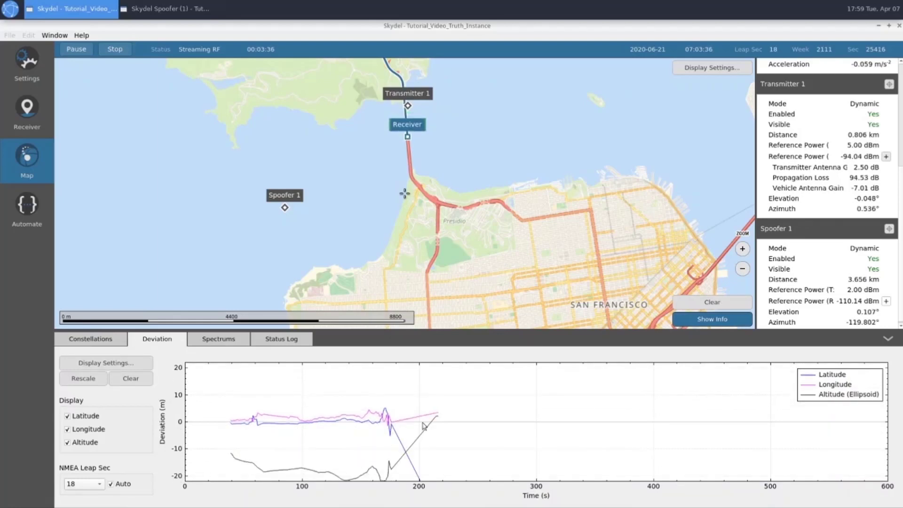
pyautogui.click(90, 338)
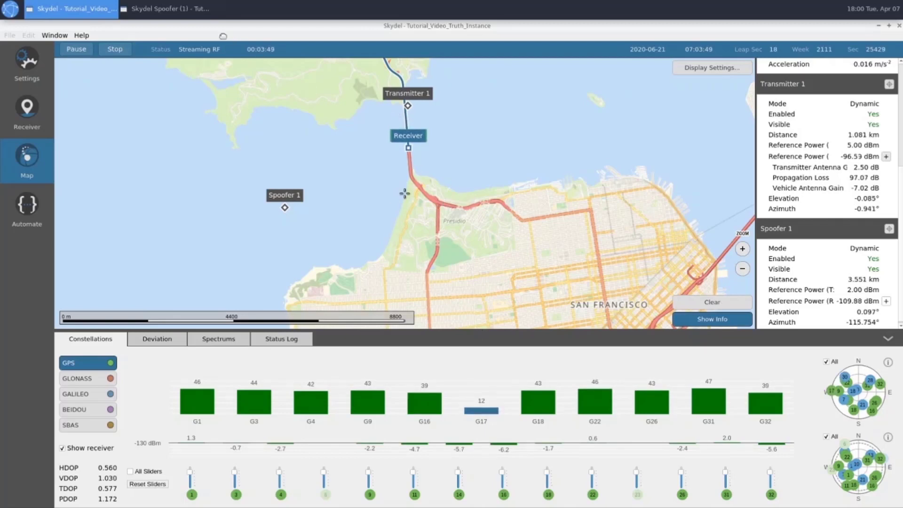
pyautogui.click(172, 10)
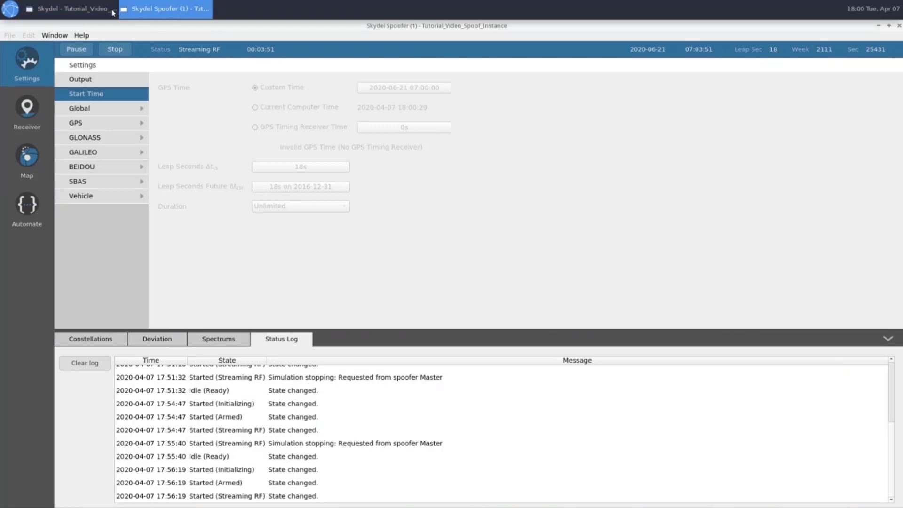
# - Bring the Skydel Truth instance window back in front of the Spoofer window
pyautogui.click(26, 157)
pyautogui.hotkey('alt', 'Tab')
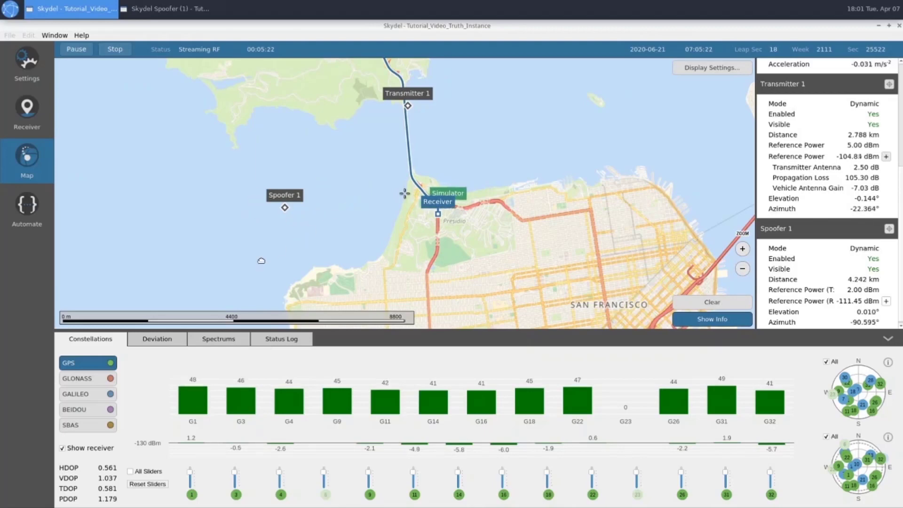
# - Show the Deviation plot zoomed out to ±400 m, revealing latitude and longitude errors past -400 m
pyautogui.click(175, 340)
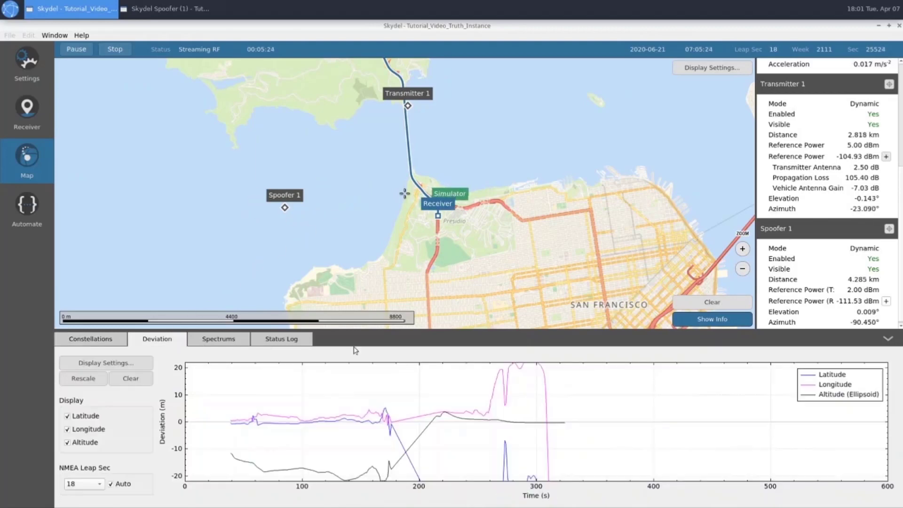
pyautogui.scroll(-5, 531, 418)
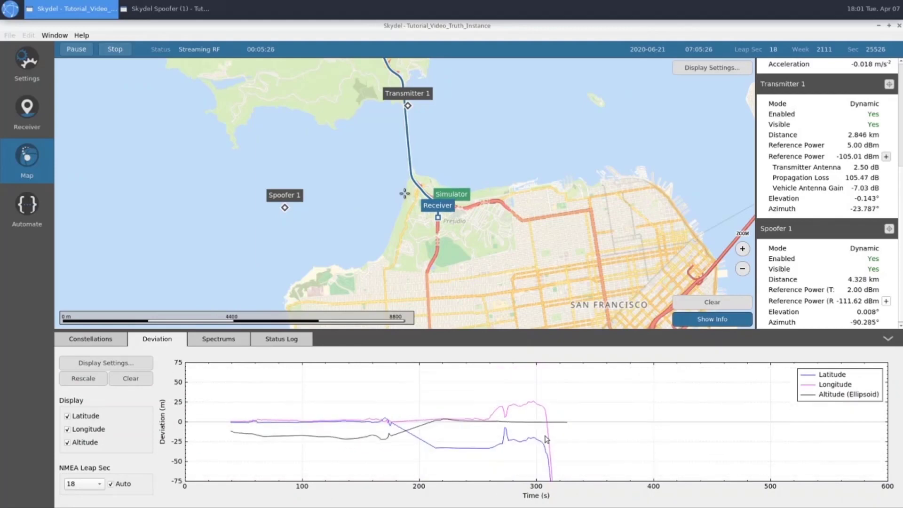
pyautogui.scroll(-3, 546, 438)
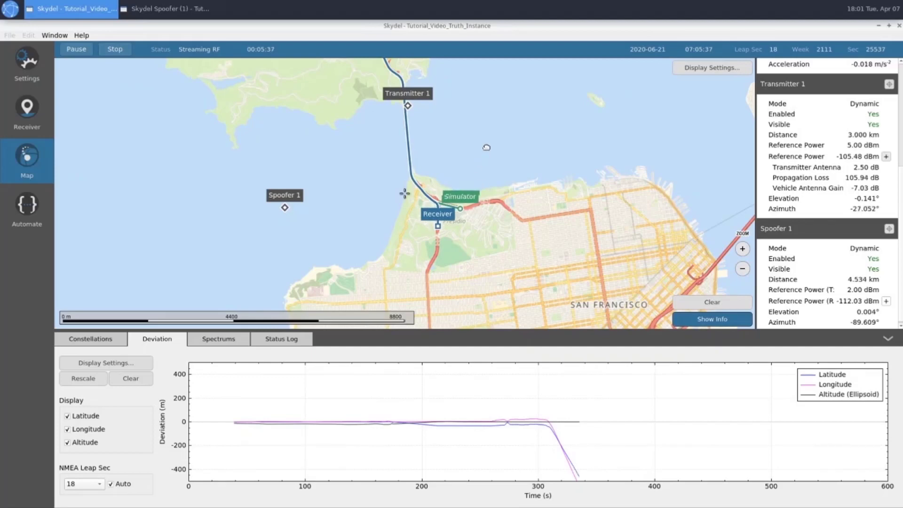
# - Return to the Constellations panel to see the GPS satellites' C/N0 levels
pyautogui.click(91, 339)
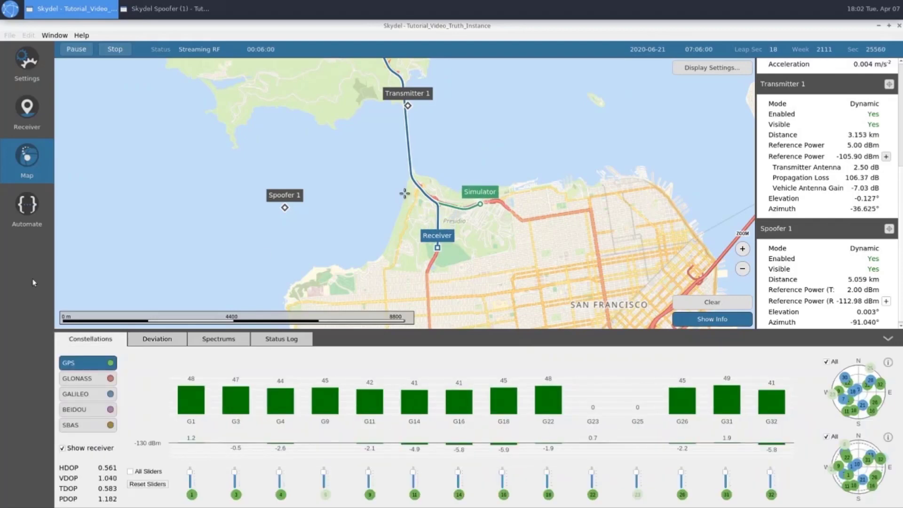